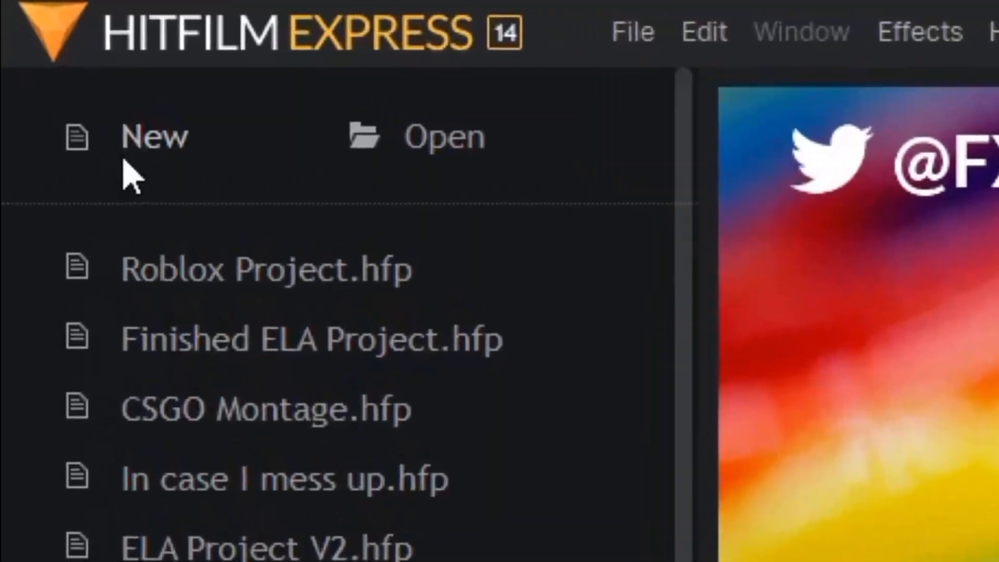
Create a new project using the 1080p Full HD @ 60 fps template
click(125, 161)
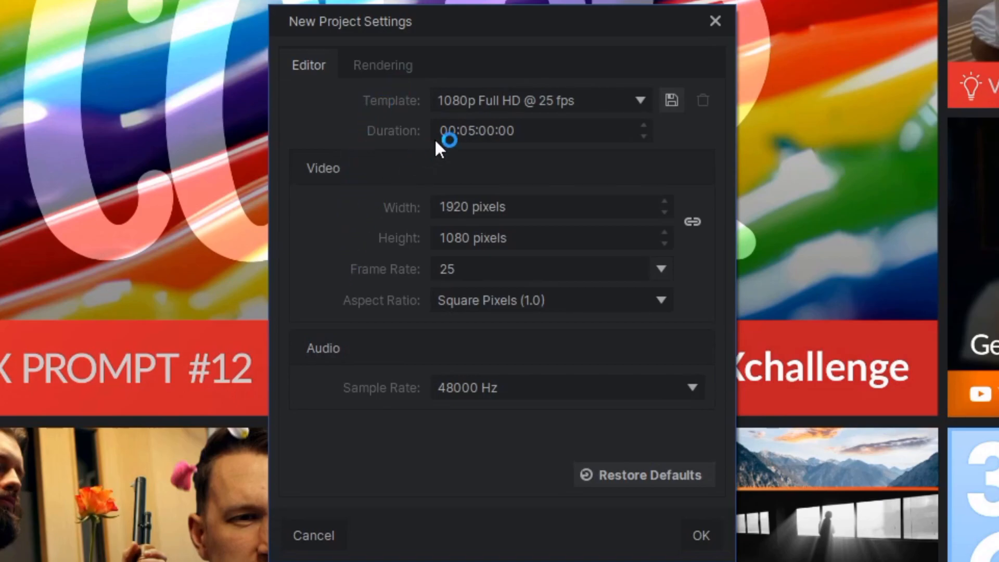
click(530, 98)
click(533, 527)
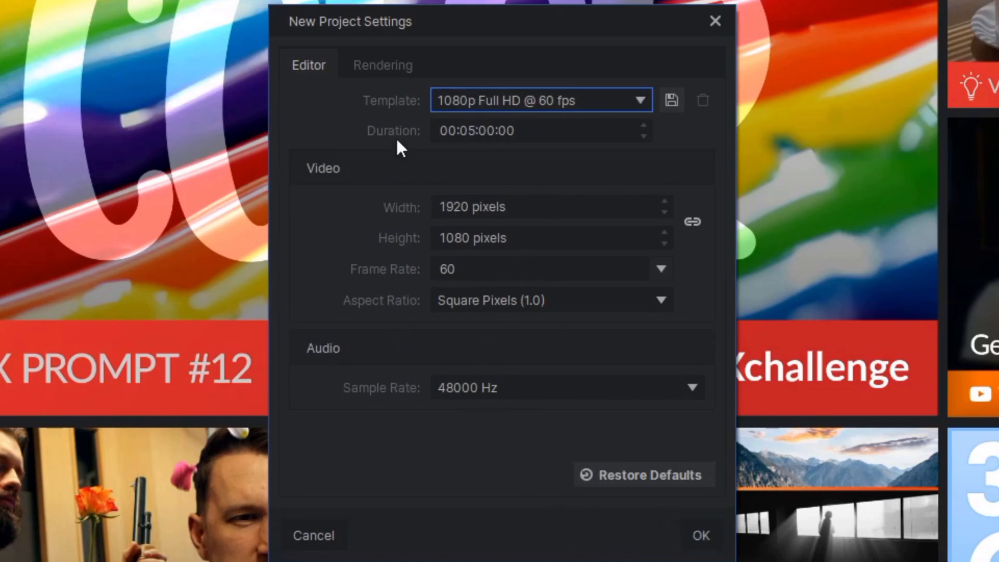
click(700, 541)
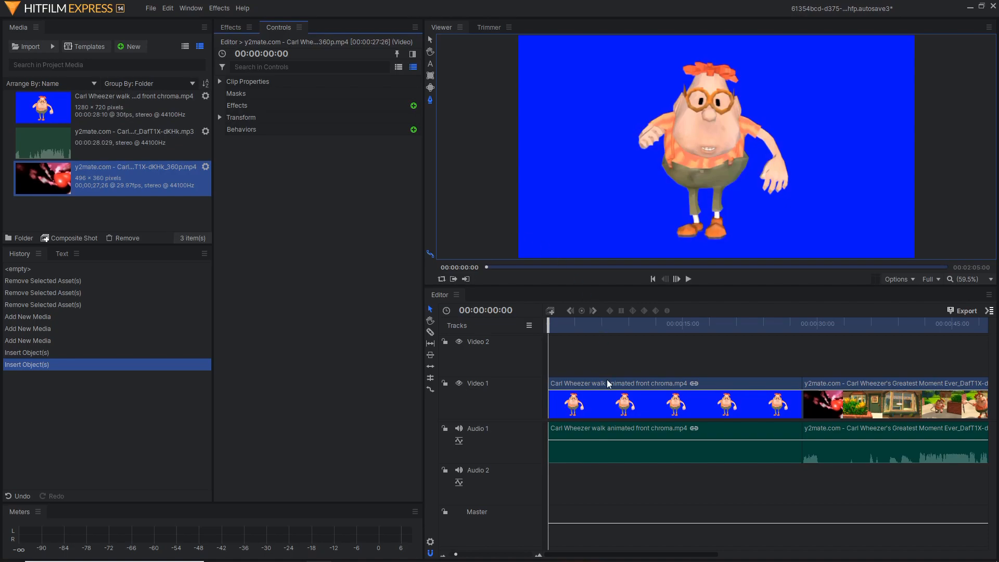
Preview the first Carl Wheezer walk clip by scrubbing to 00:00:01:25, and return the playhead to the start
mouse_move(104, 102)
mouse_down()
mouse_move(563, 339)
mouse_move(581, 402)
mouse_move(220, 205)
mouse_move(110, 117)
mouse_up()
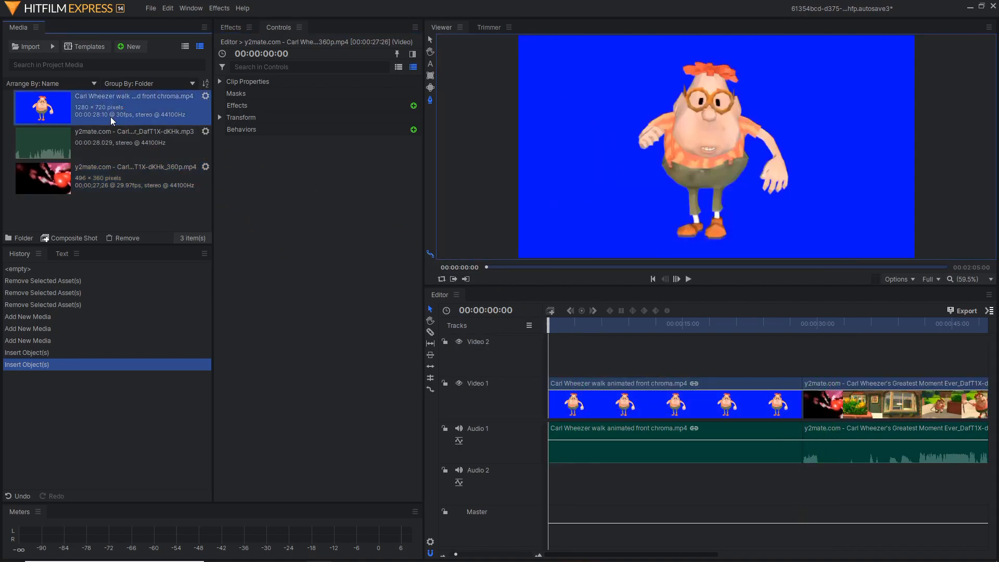
click(688, 279)
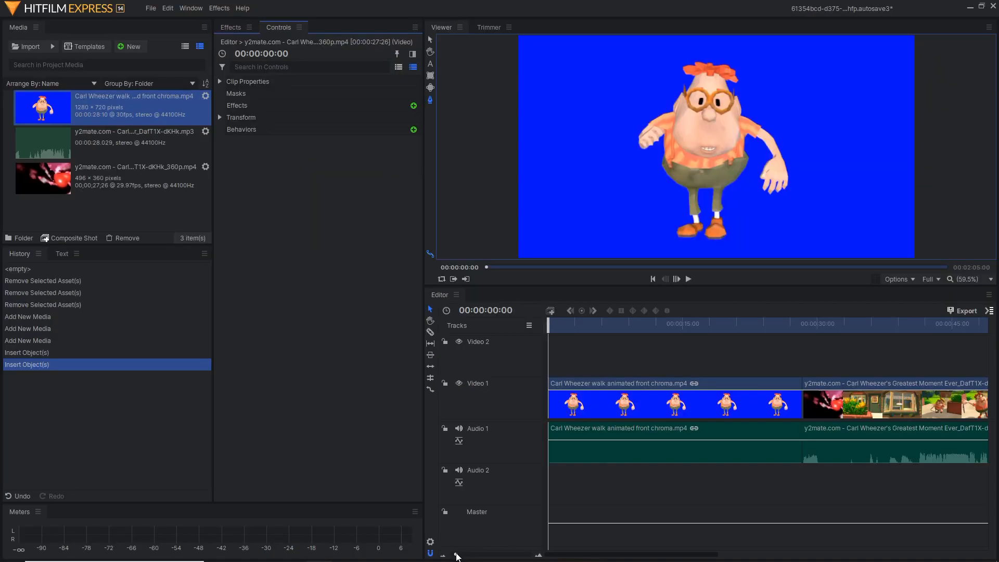
drag(457, 555, 462, 555)
drag(547, 324, 609, 323)
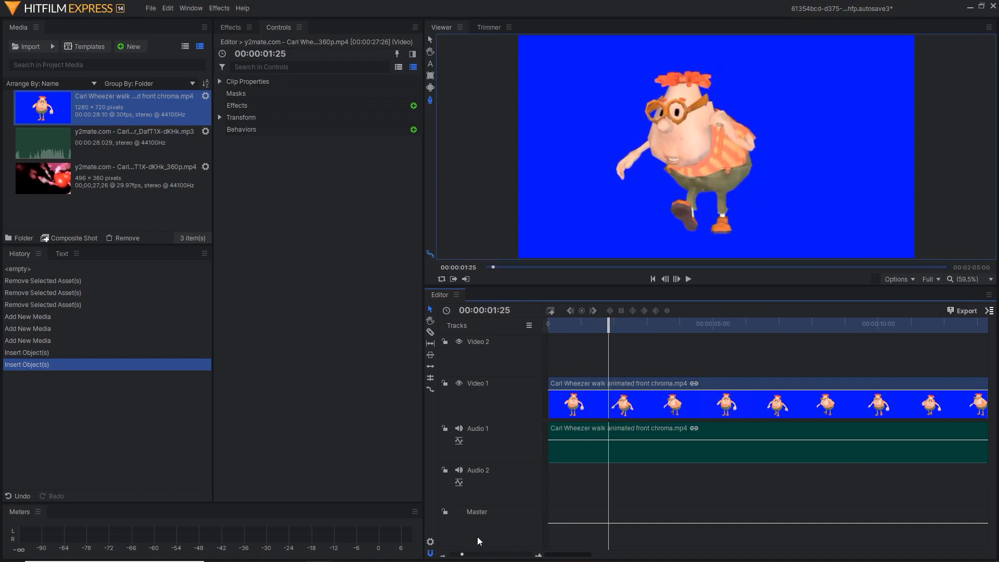
mouse_move(463, 556)
mouse_down()
mouse_move(486, 556)
mouse_move(449, 556)
mouse_up()
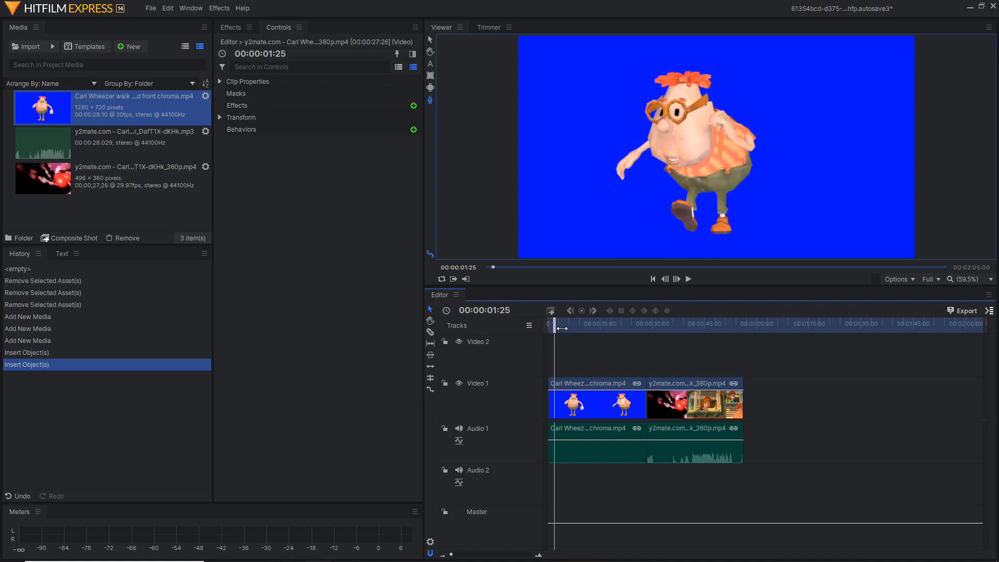
mouse_move(553, 326)
mouse_down()
mouse_move(754, 451)
mouse_move(605, 356)
mouse_move(644, 391)
mouse_move(592, 388)
mouse_move(574, 328)
mouse_move(549, 328)
mouse_up()
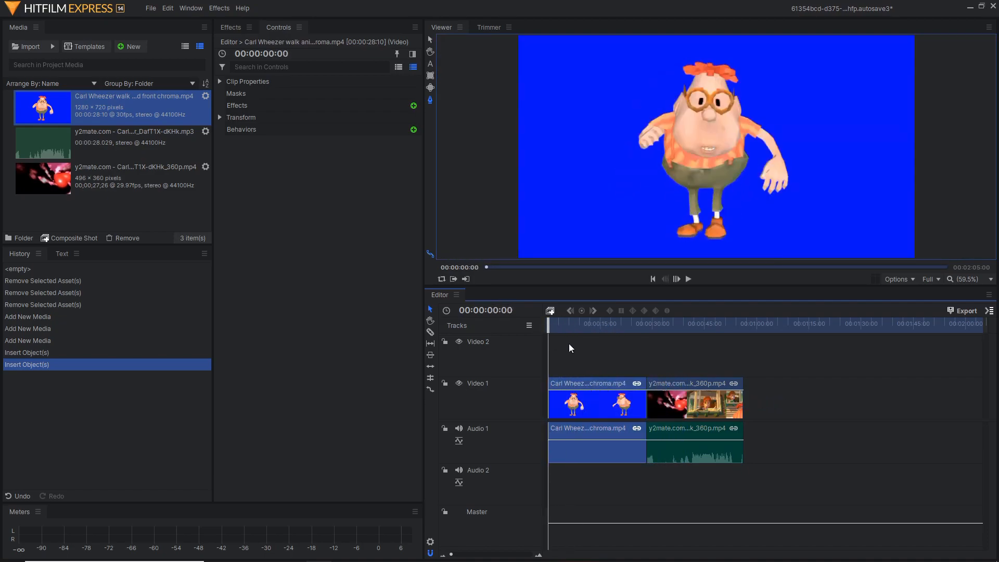
click(622, 345)
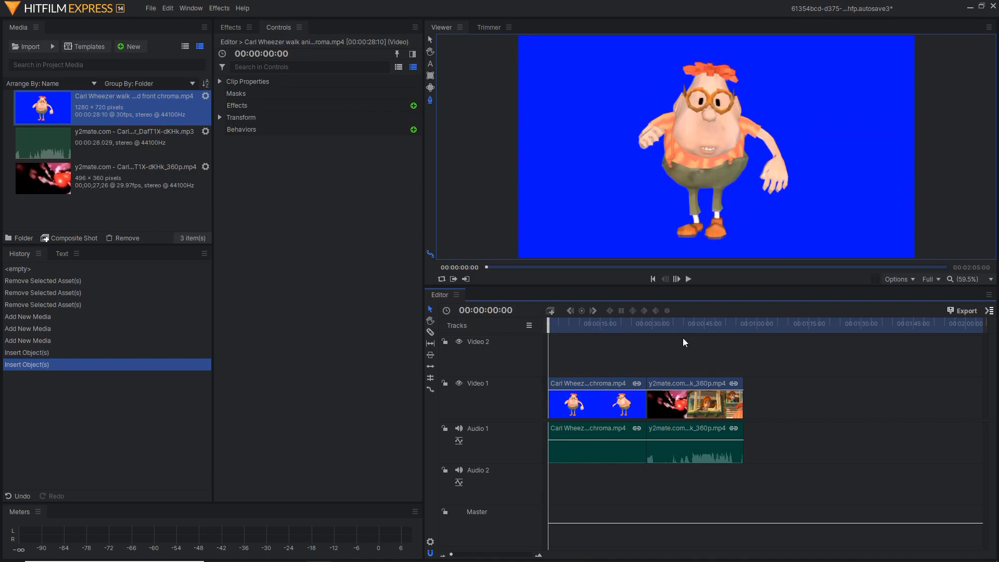
Browse back and forth along the timeline clips with the Hand tool
click(430, 321)
drag(453, 557, 460, 556)
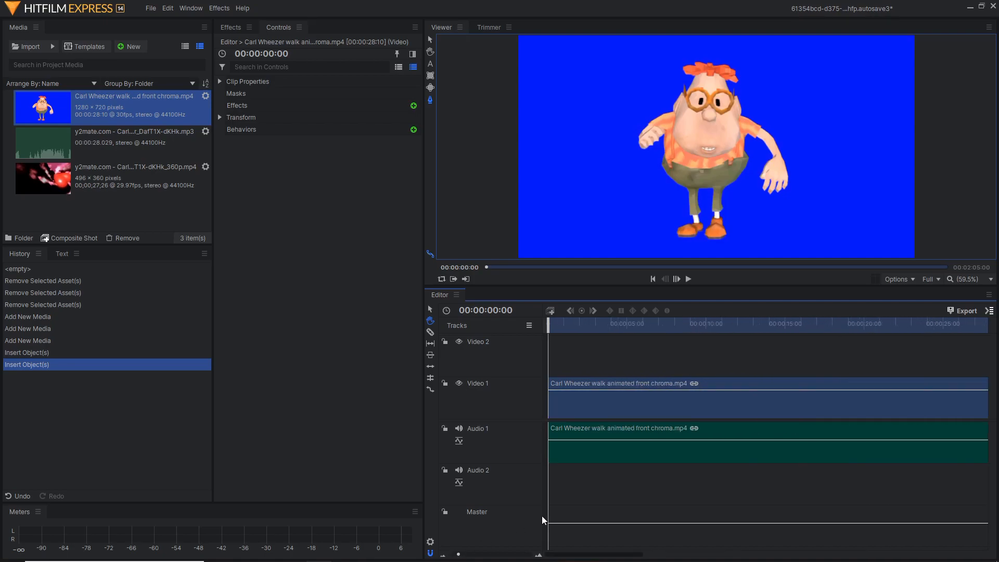
drag(621, 359, 560, 359)
drag(731, 370, 675, 371)
drag(885, 365, 685, 361)
drag(561, 359, 850, 359)
drag(736, 361, 817, 364)
mouse_move(671, 399)
mouse_down()
mouse_move(633, 391)
mouse_move(670, 382)
mouse_up()
drag(788, 359, 594, 360)
drag(754, 352, 872, 349)
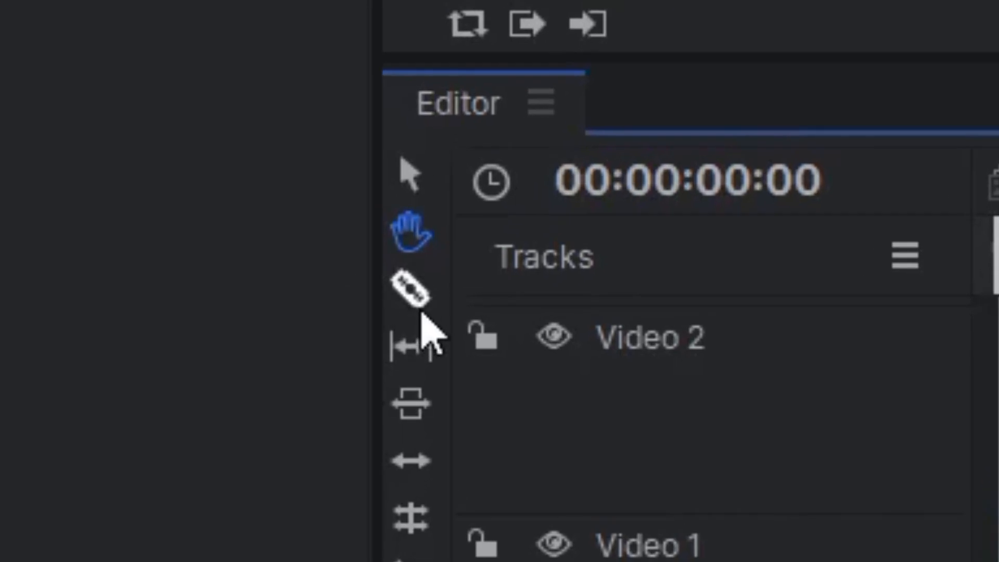
Slice the Carl Wheezer walk clip at about 5 seconds and once more at about 16 seconds
click(422, 313)
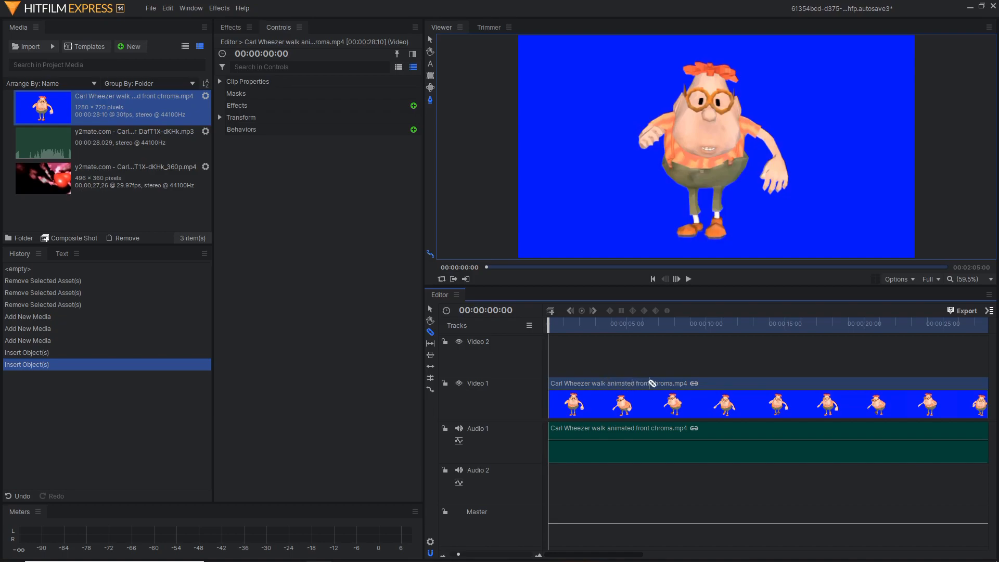
click(630, 385)
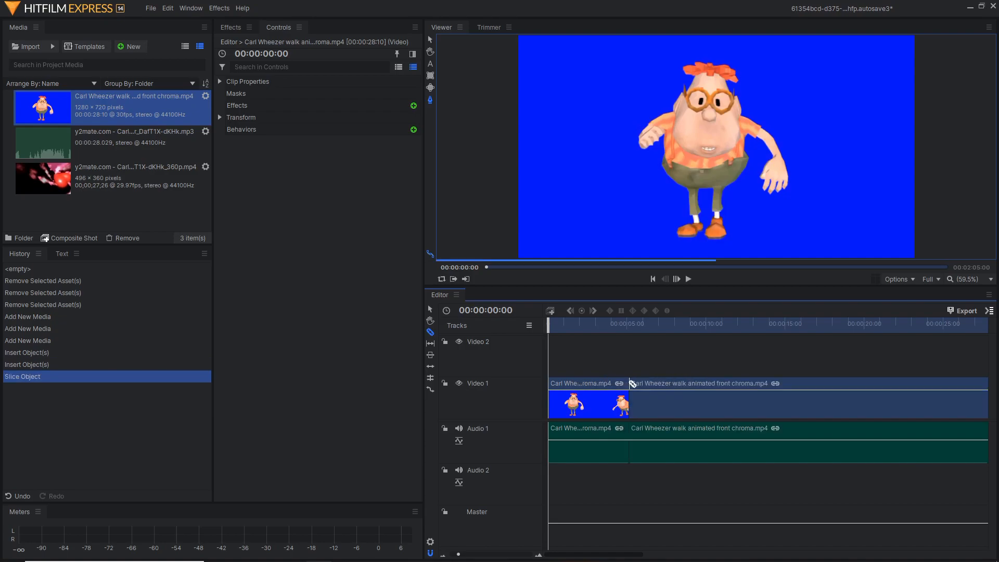
click(796, 384)
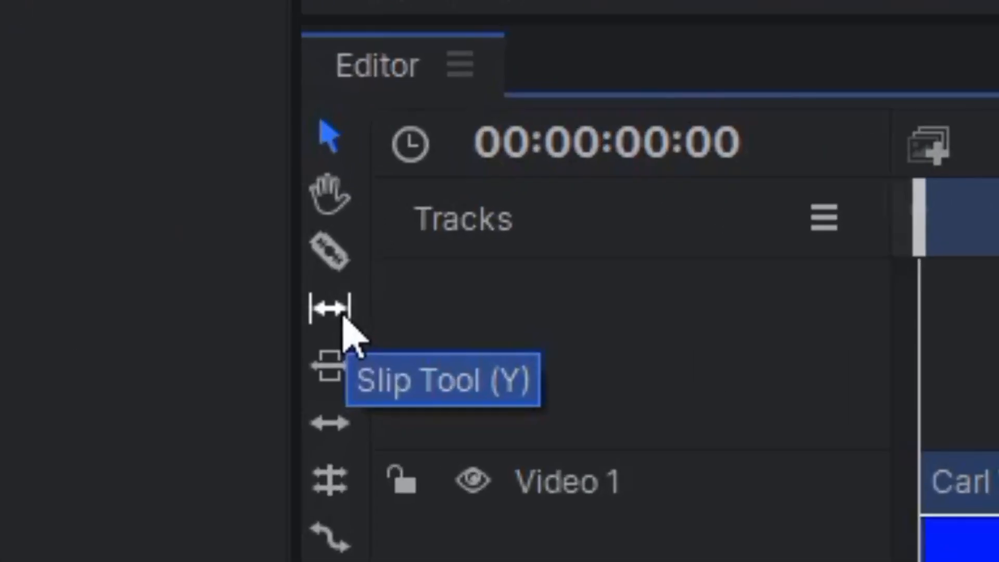
Try to slip the footage inside the trimmed first Carl Wheezer walk clip using the Slip tool
click(343, 322)
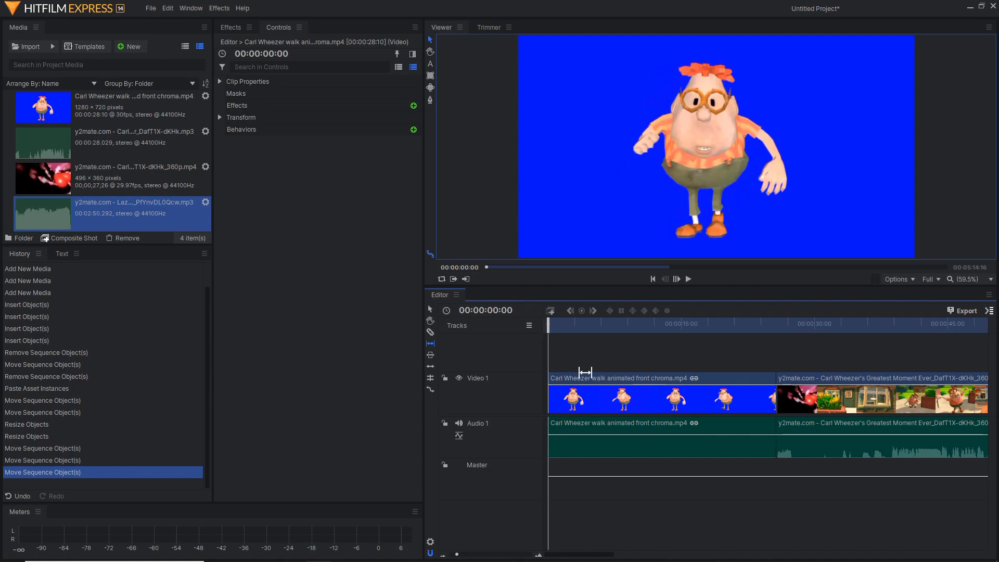
mouse_move(577, 377)
mouse_down()
mouse_move(600, 380)
mouse_move(581, 380)
mouse_up()
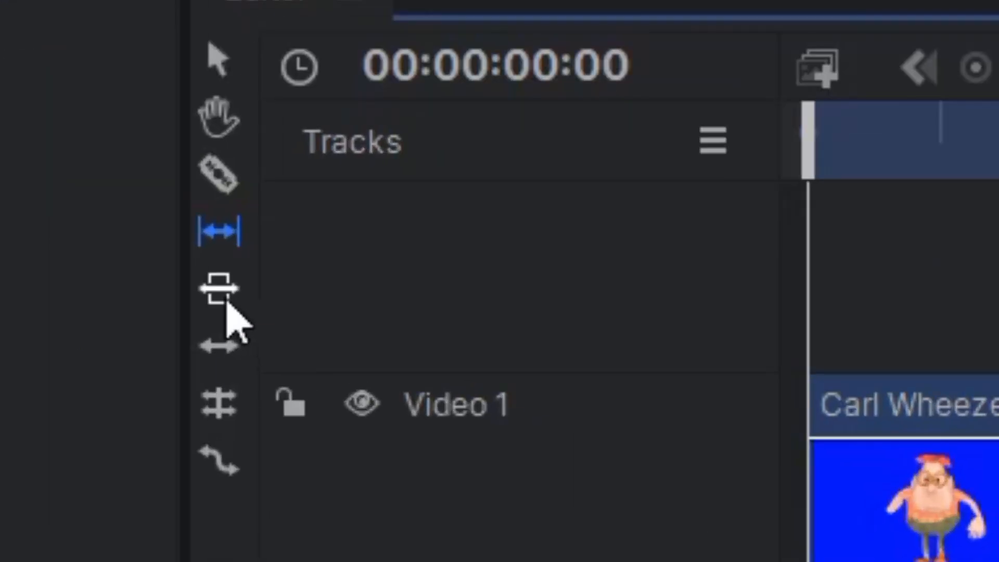
Slide the middle Greatest Moment Ever clip 00:00:01:14 later between its neighbouring clips with the Slide tool
click(432, 357)
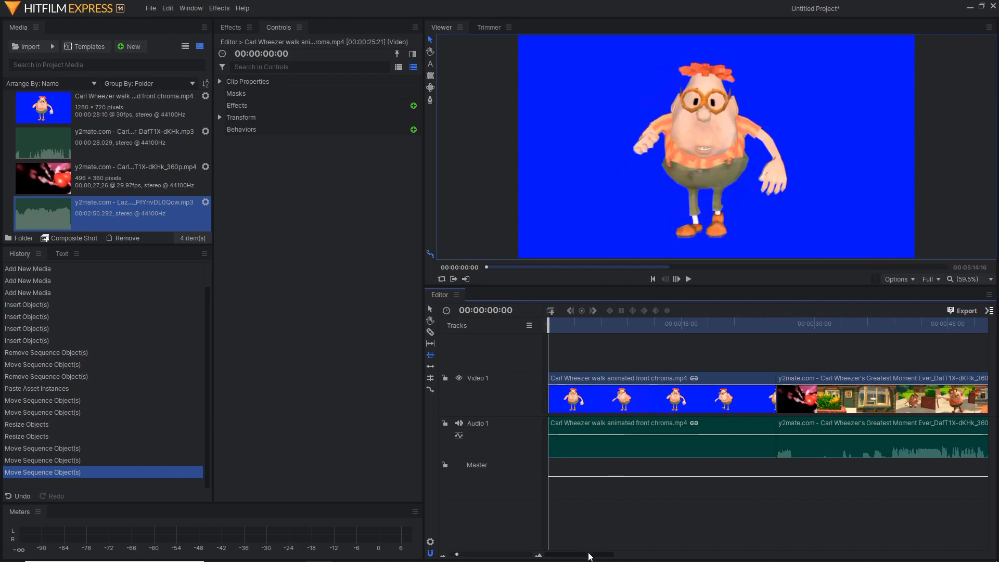
drag(591, 556, 622, 557)
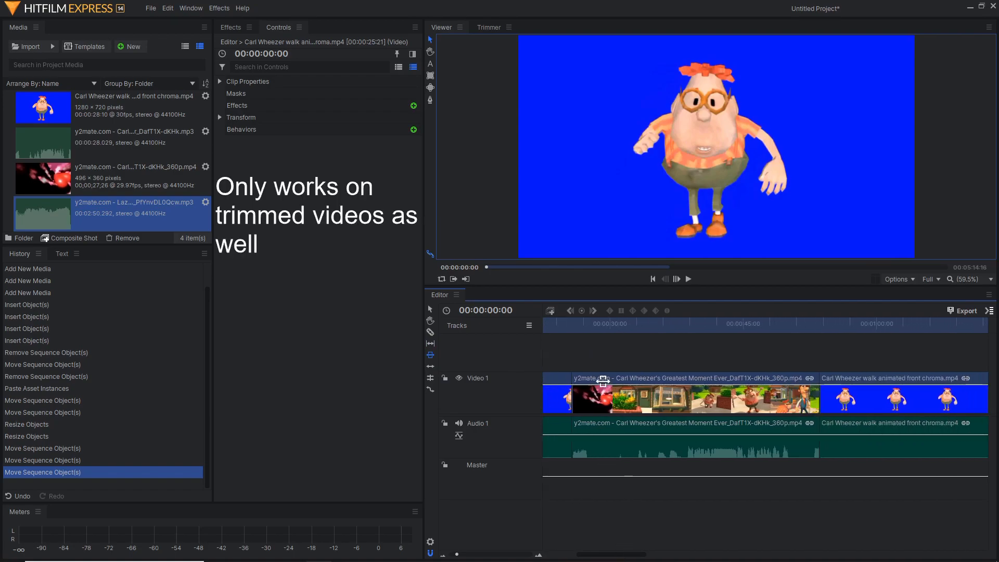
mouse_move(573, 378)
mouse_down()
mouse_move(563, 380)
mouse_move(586, 378)
mouse_up()
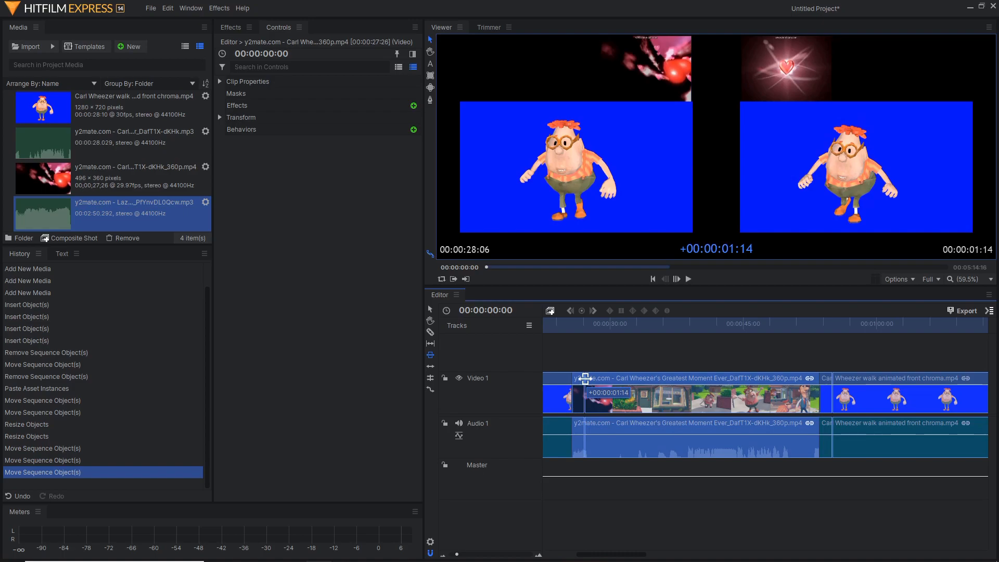
drag(585, 378, 586, 379)
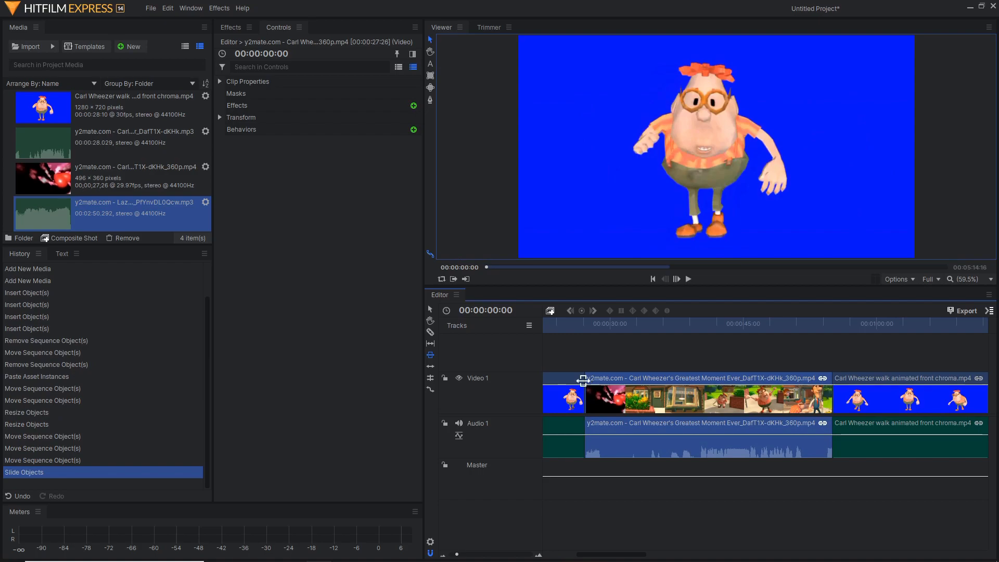
click(562, 357)
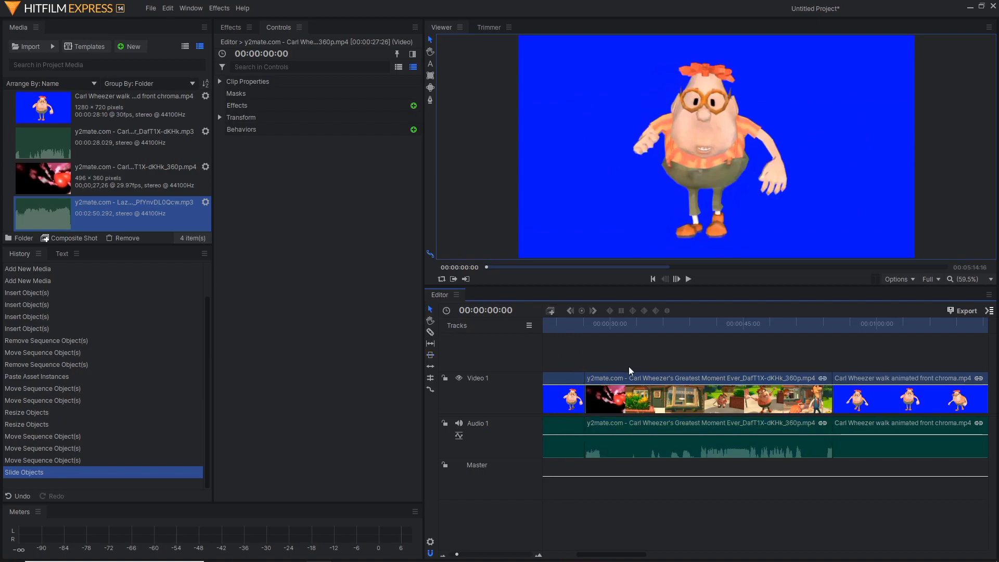
Move the middle clip later and back with the Selection tool, and pull the following clip against its end
drag(641, 378, 662, 378)
mouse_move(586, 381)
mouse_down()
mouse_move(605, 379)
mouse_move(597, 378)
mouse_up()
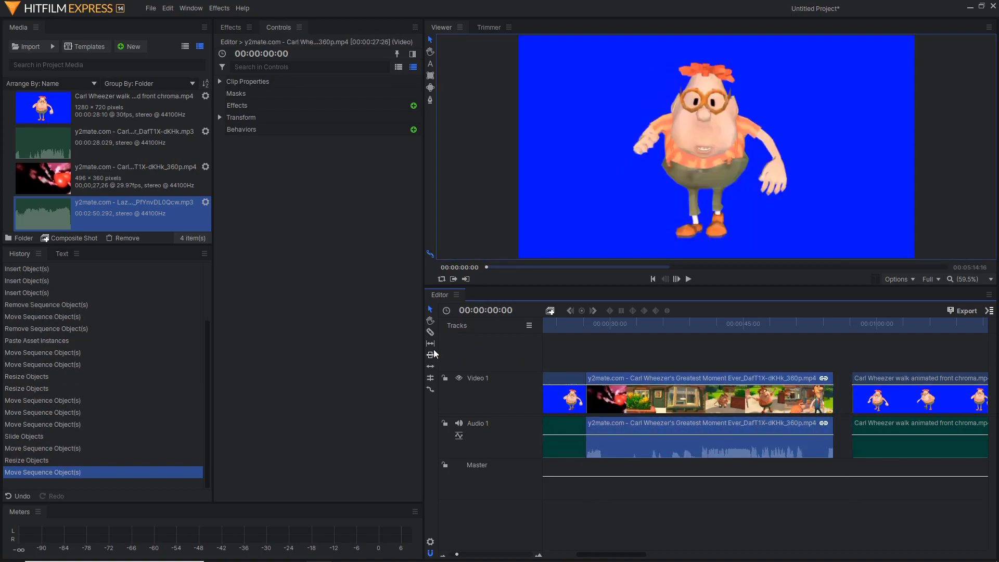
drag(872, 386, 854, 387)
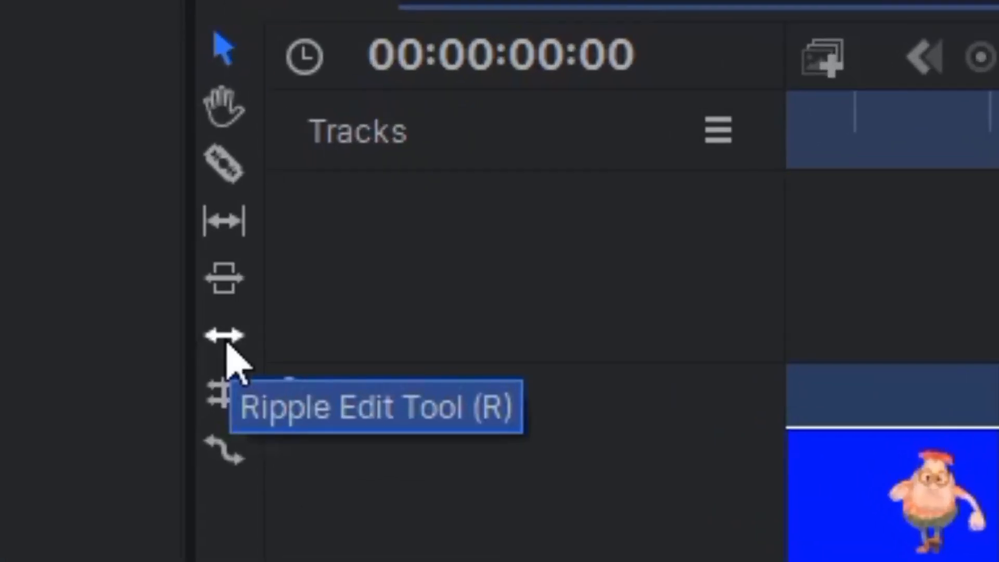
Shorten the end of the middle Greatest Moment Ever clip in two passes with the Ripple Edit tool
click(227, 343)
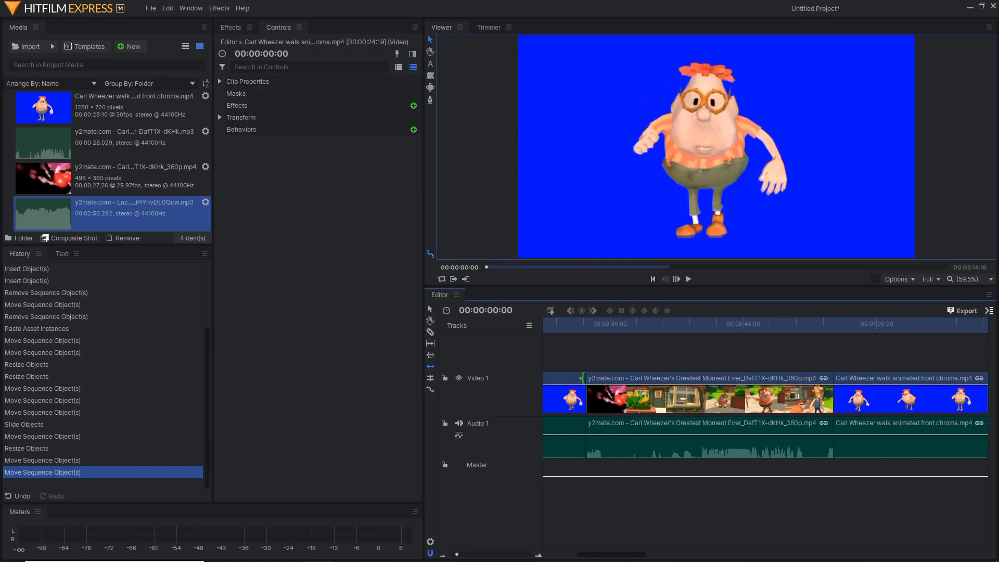
click(585, 378)
click(584, 380)
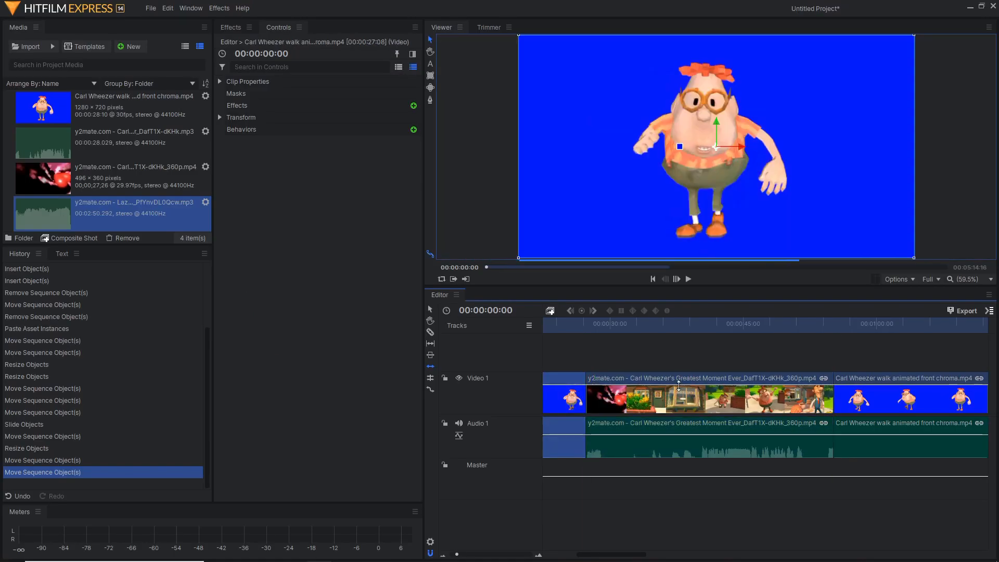
drag(833, 379, 806, 378)
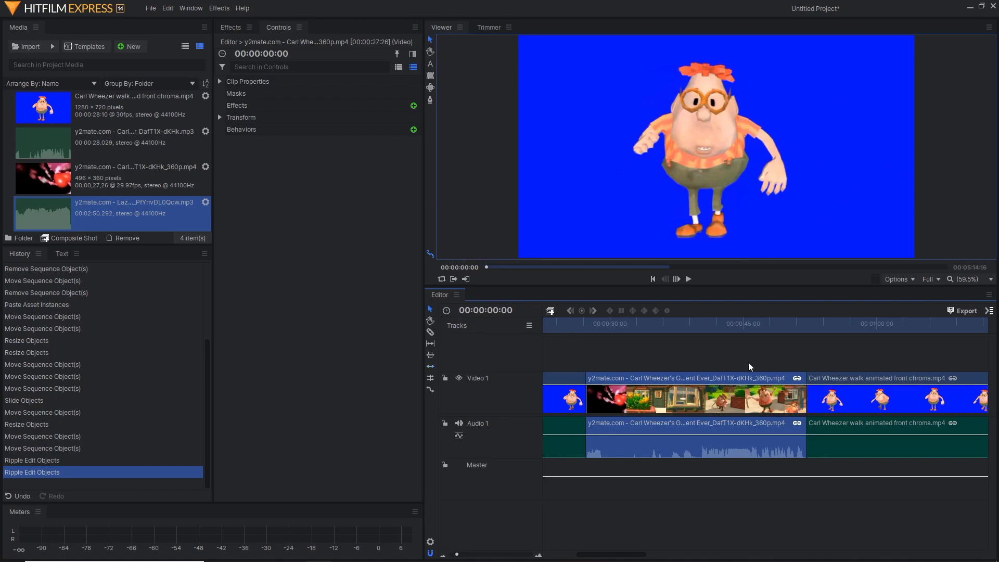
drag(806, 378, 767, 379)
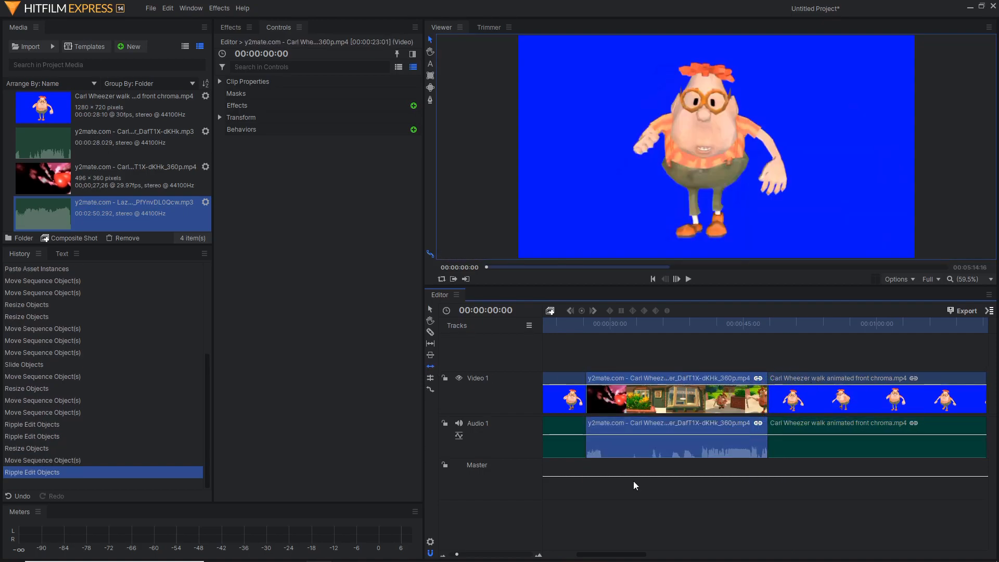
Try rolling the cut between the first walk clip and the middle clip 28 frames earlier and back
drag(610, 558, 577, 558)
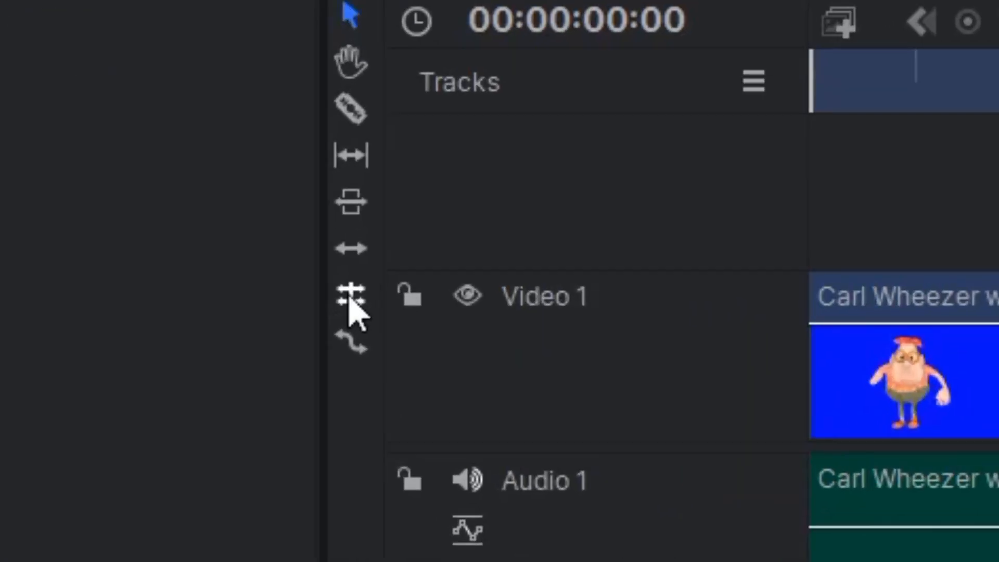
click(351, 298)
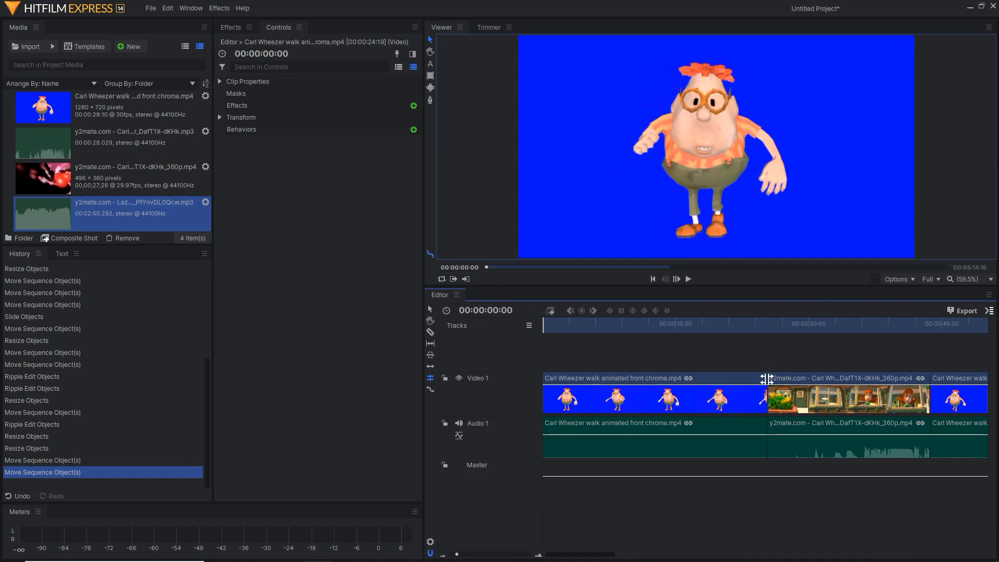
drag(767, 380, 758, 383)
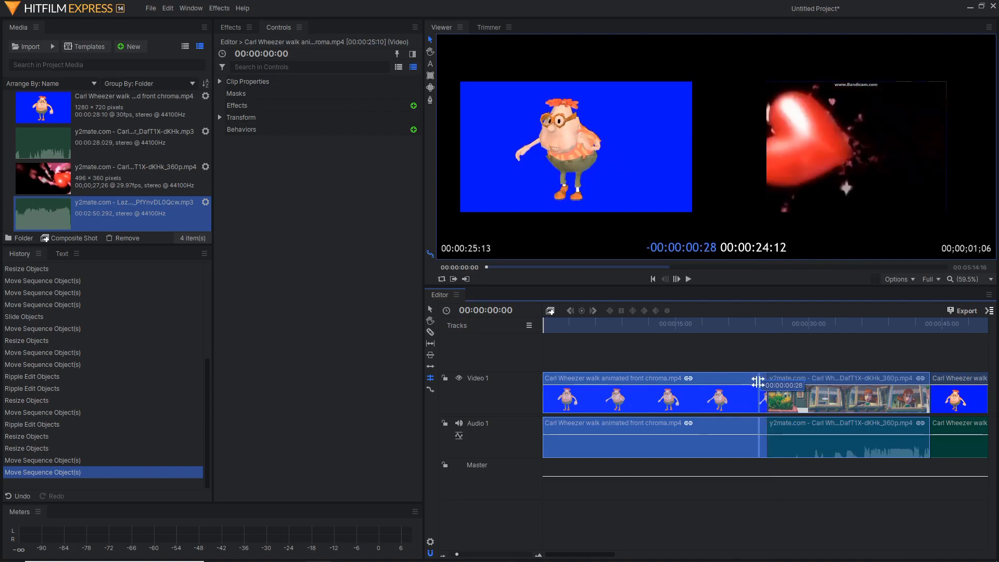
mouse_move(758, 383)
mouse_down()
mouse_move(781, 381)
mouse_move(768, 381)
mouse_up()
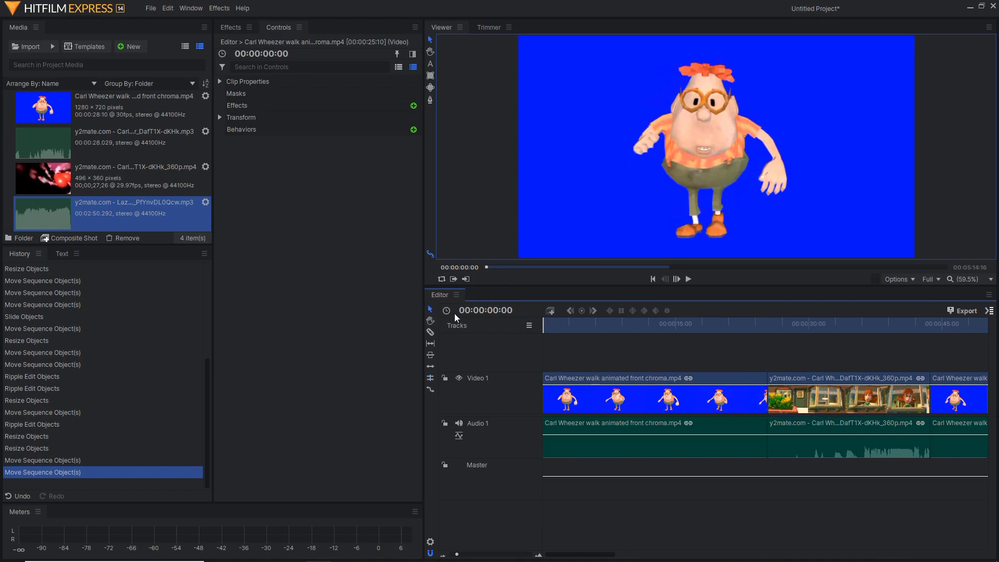
drag(770, 378, 755, 380)
mouse_move(764, 381)
mouse_down()
mouse_move(777, 384)
mouse_move(754, 382)
mouse_up()
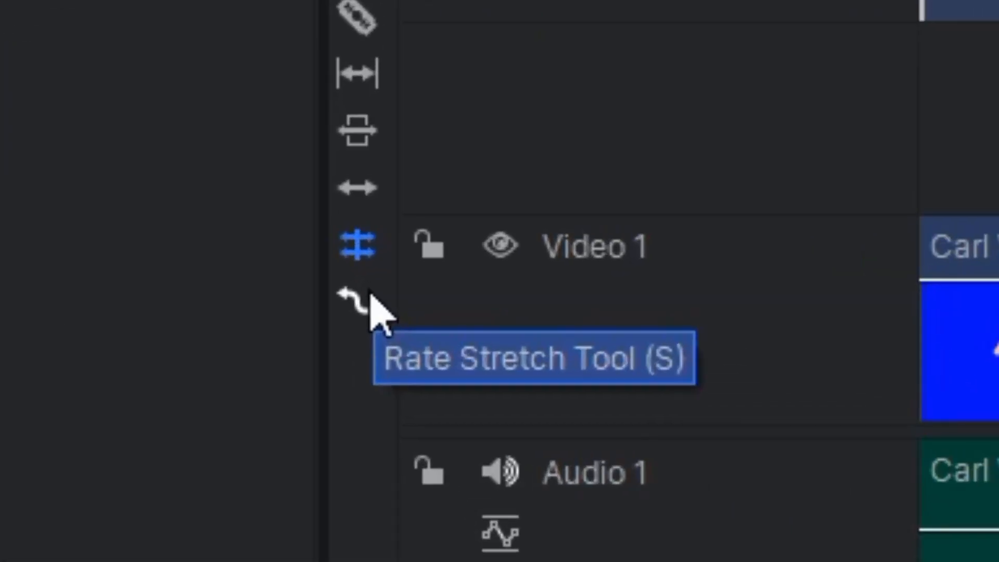
Rate-stretch the first Carl Wheezer walk clip to end at about 18 seconds and play back the result
click(365, 299)
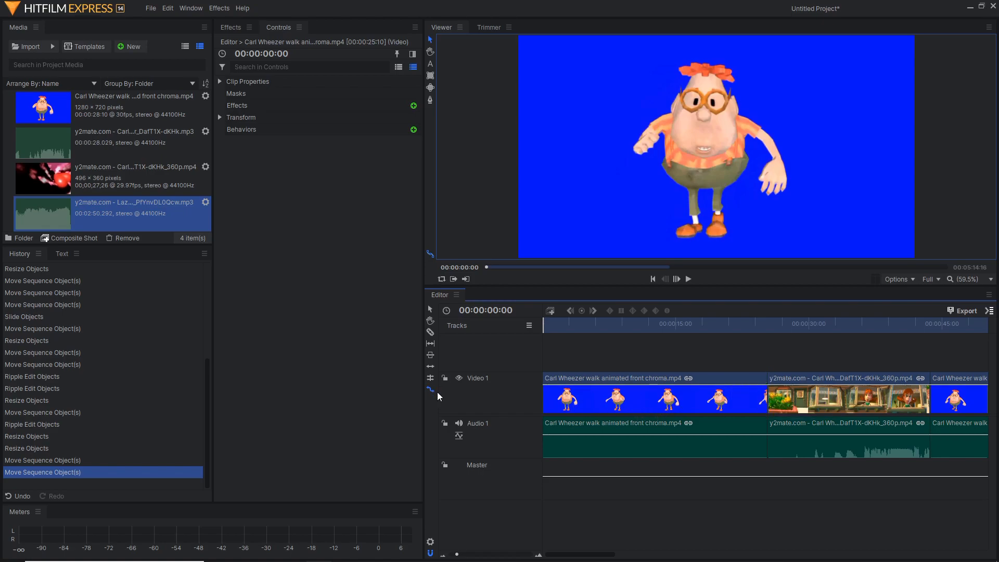
drag(767, 378, 700, 398)
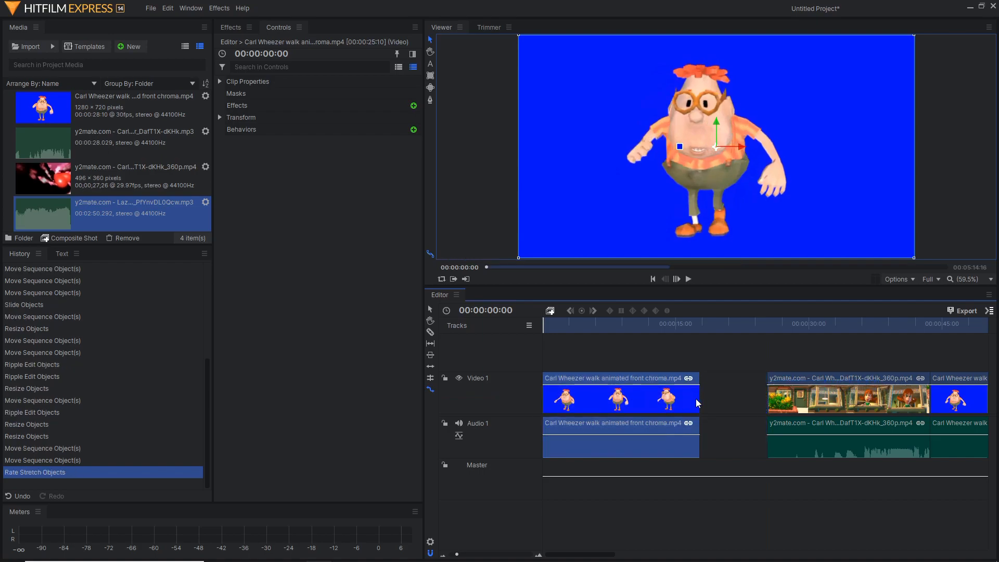
click(688, 278)
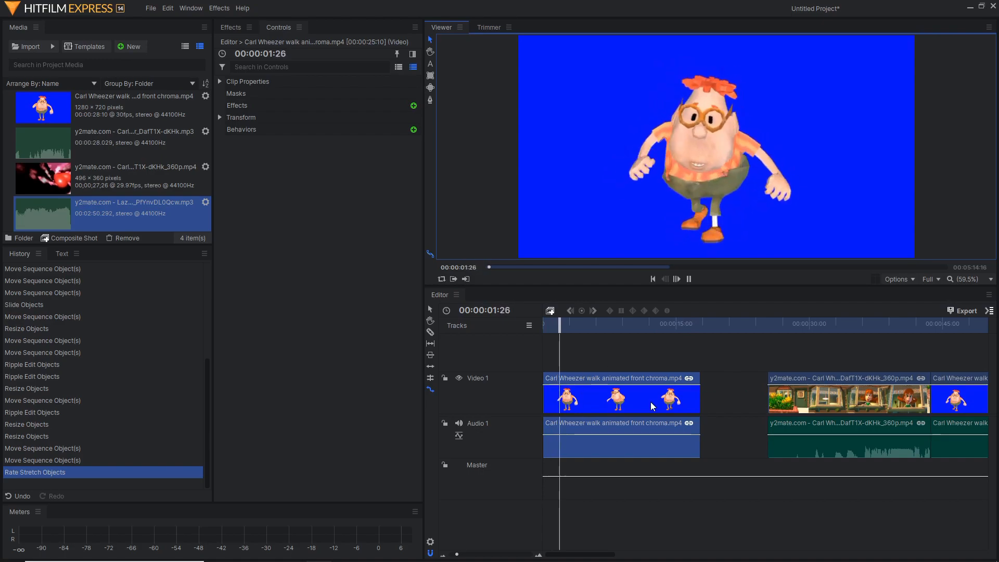
Rate-stretch the end of the first Carl Wheezer walk clip to meet the start of the following clip and play it back
click(689, 279)
drag(700, 380, 791, 378)
key(space)
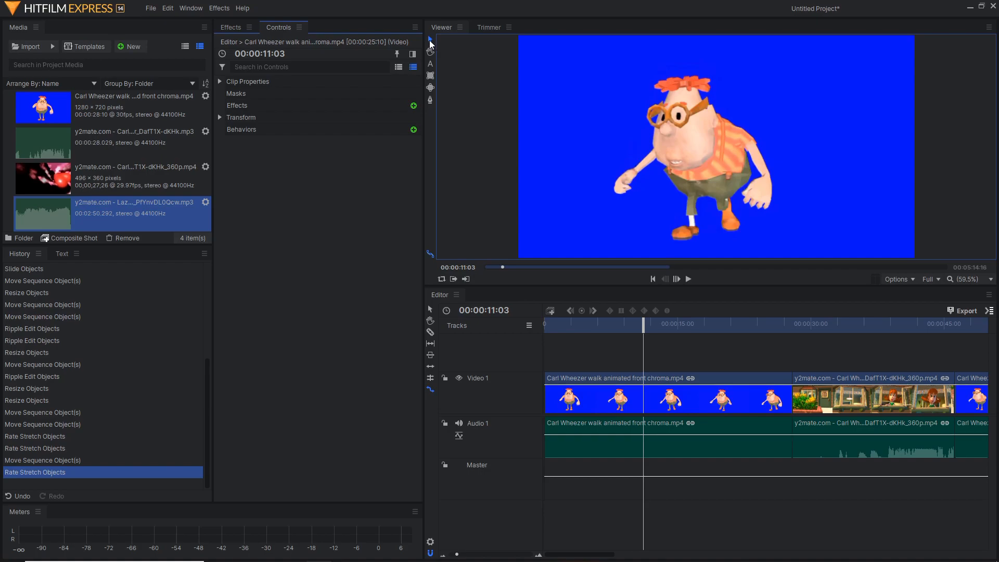
Nudge the walk clip's picture slightly within the frame and pan the preview slightly left with the Translate tool
click(689, 146)
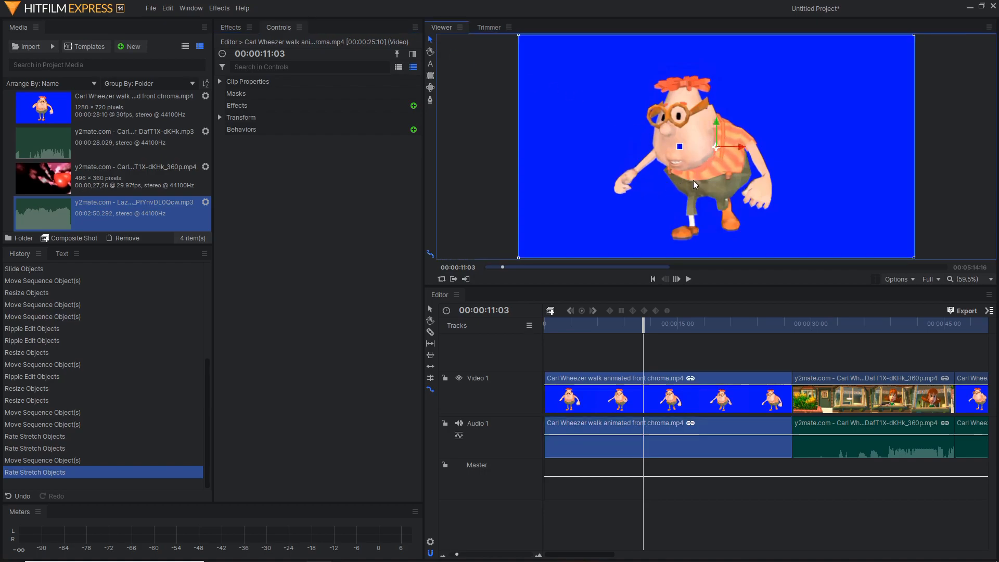
mouse_move(674, 184)
mouse_down()
mouse_move(664, 184)
mouse_move(674, 184)
mouse_up()
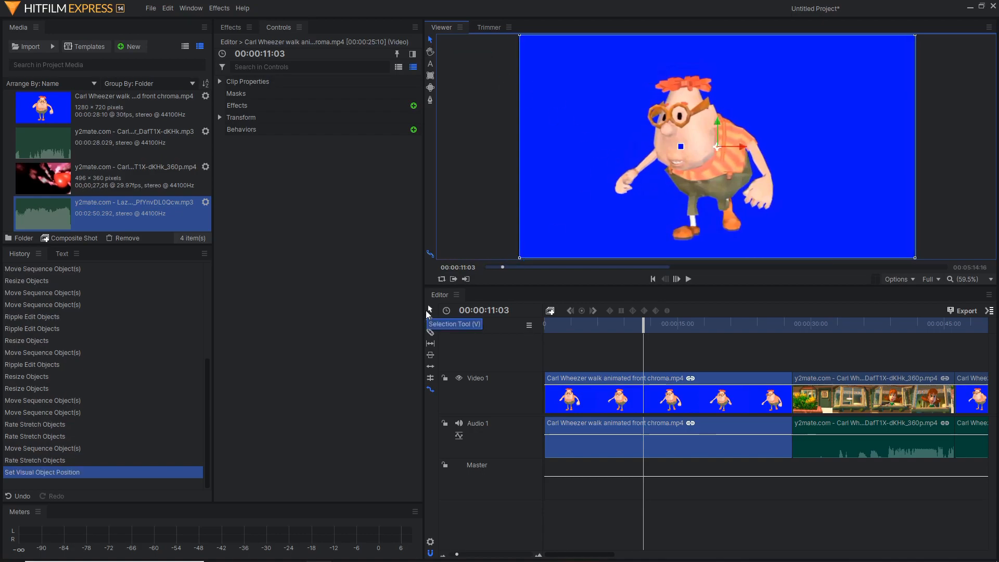
drag(595, 98, 589, 98)
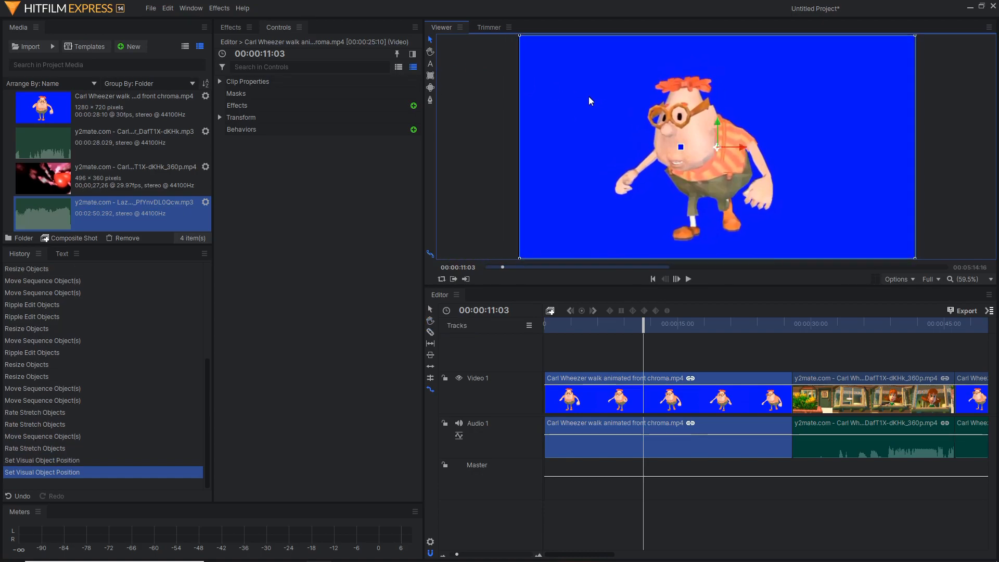
click(430, 52)
mouse_move(531, 87)
mouse_down()
mouse_move(561, 102)
mouse_move(521, 92)
mouse_up()
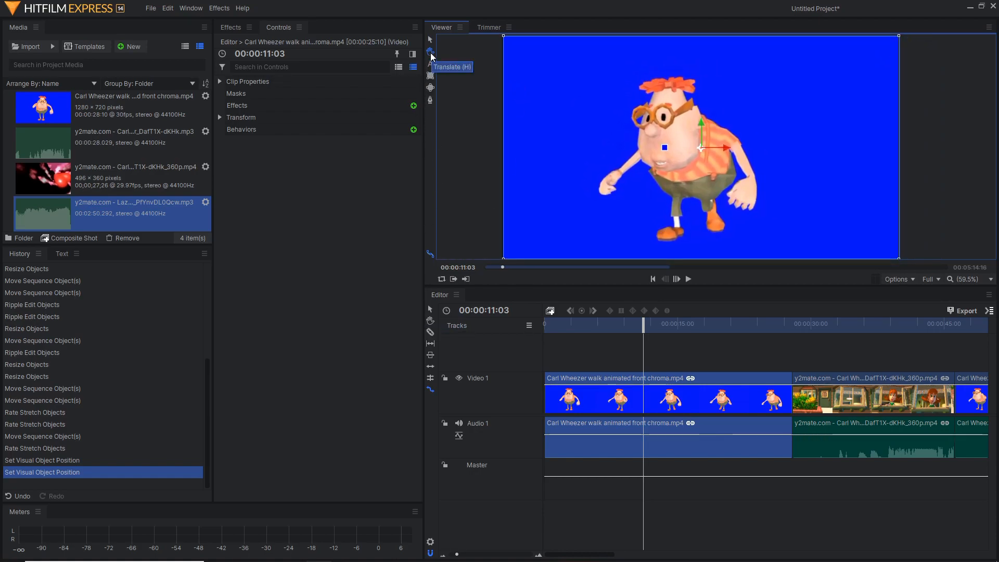
mouse_move(582, 98)
mouse_down()
mouse_move(637, 124)
mouse_move(692, 123)
mouse_move(569, 93)
mouse_move(577, 97)
mouse_up()
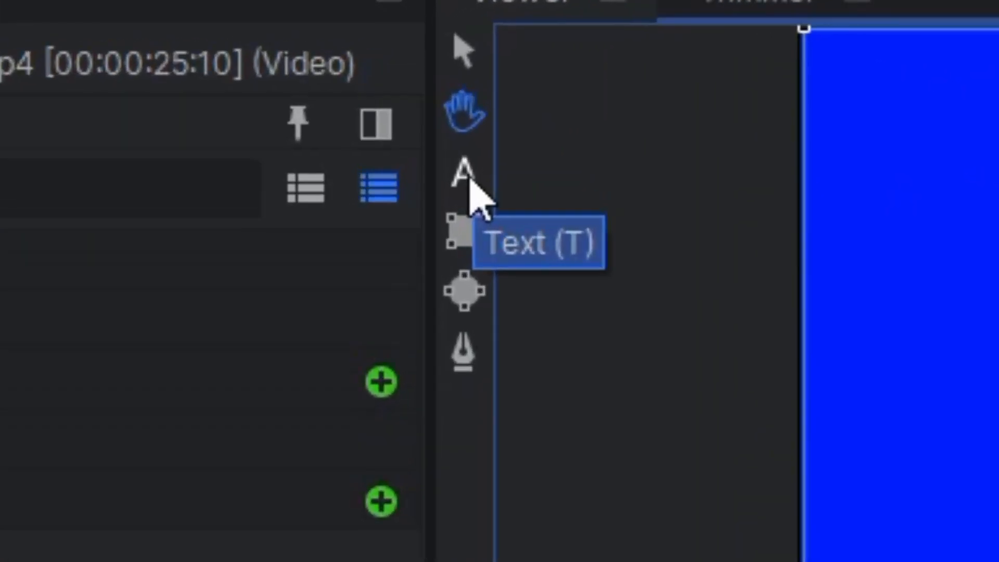
Add a text box in the upper-left corner of the frame reading "Carl Wheezer"
click(470, 180)
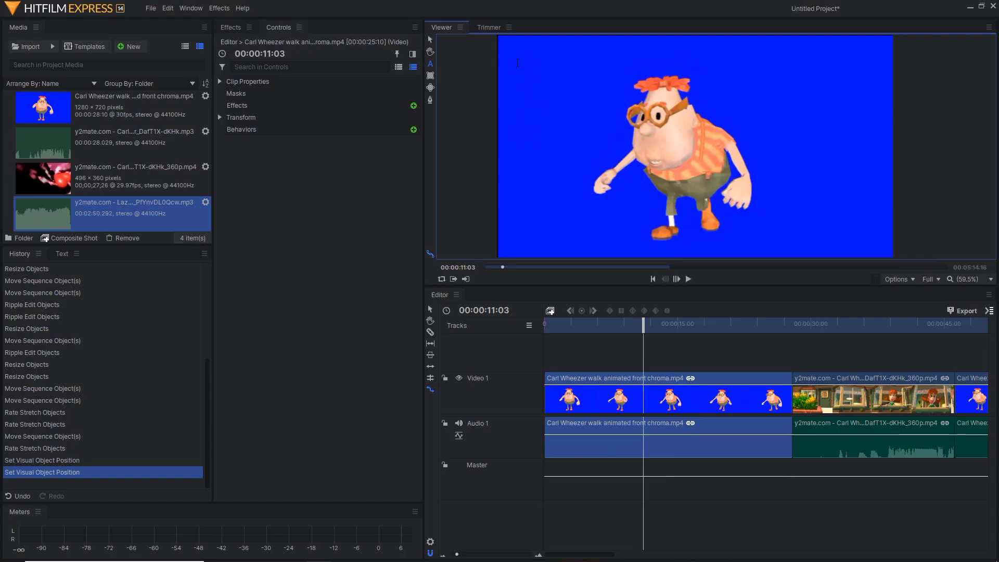
drag(514, 53, 619, 107)
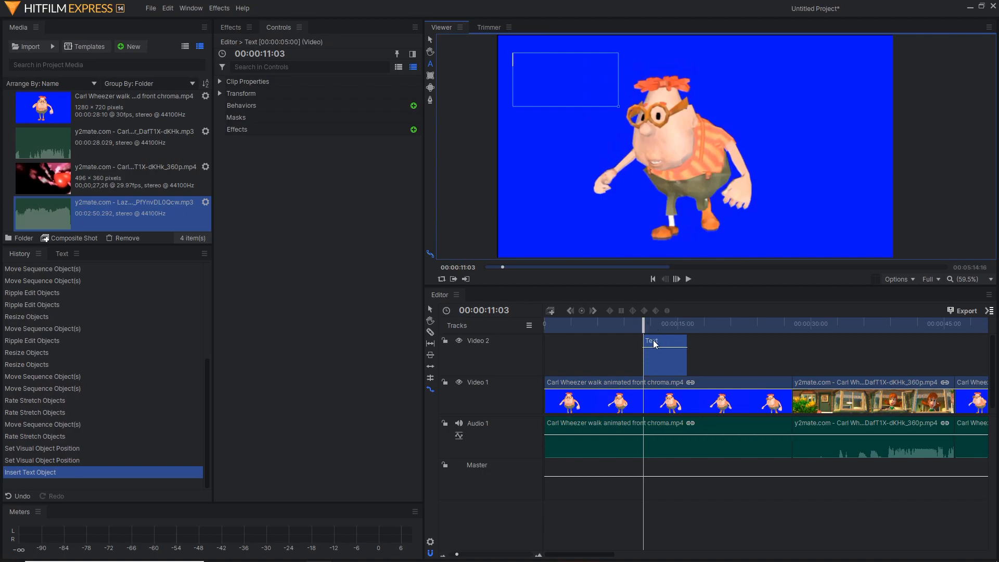
text(jfdf)
key(BackSpace)
key(BackSpace)
key(BackSpace)
key(BackSpace)
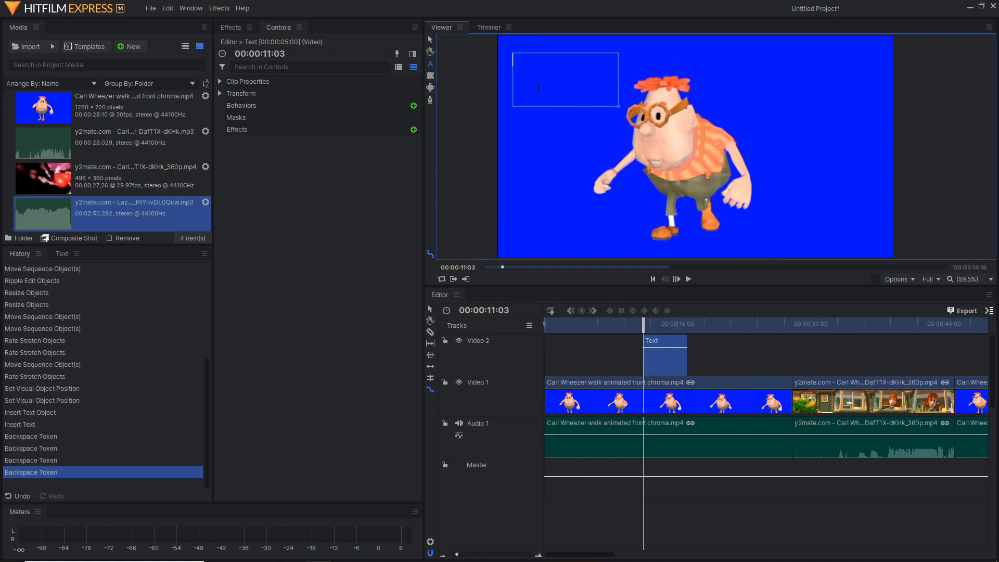
text(Cart)
key(BackSpace)
key(BackSpace)
text(l Wheezer)
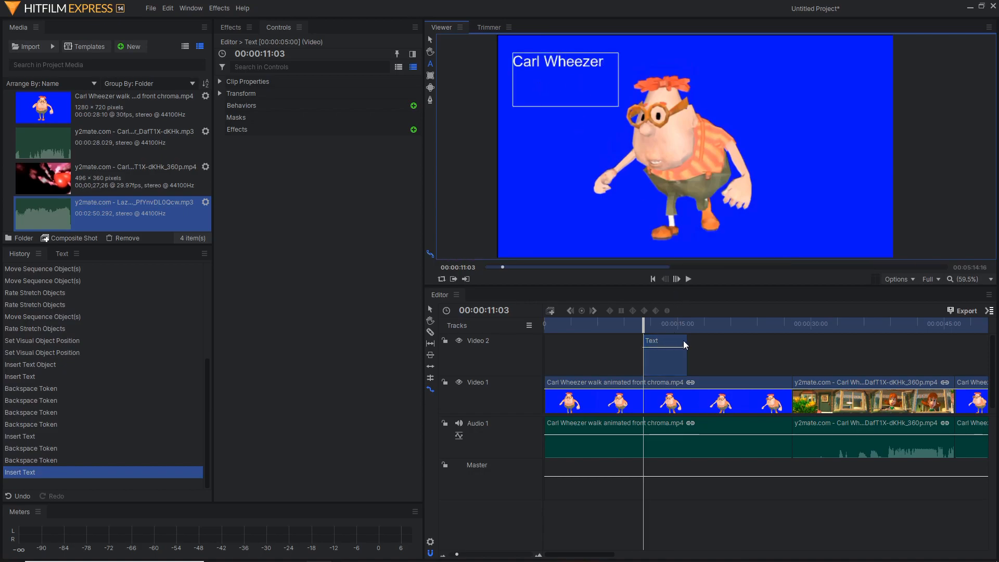
Preview the title briefly and stretch both ends of its Video 2 clip to span about 4 to 23 seconds
click(689, 280)
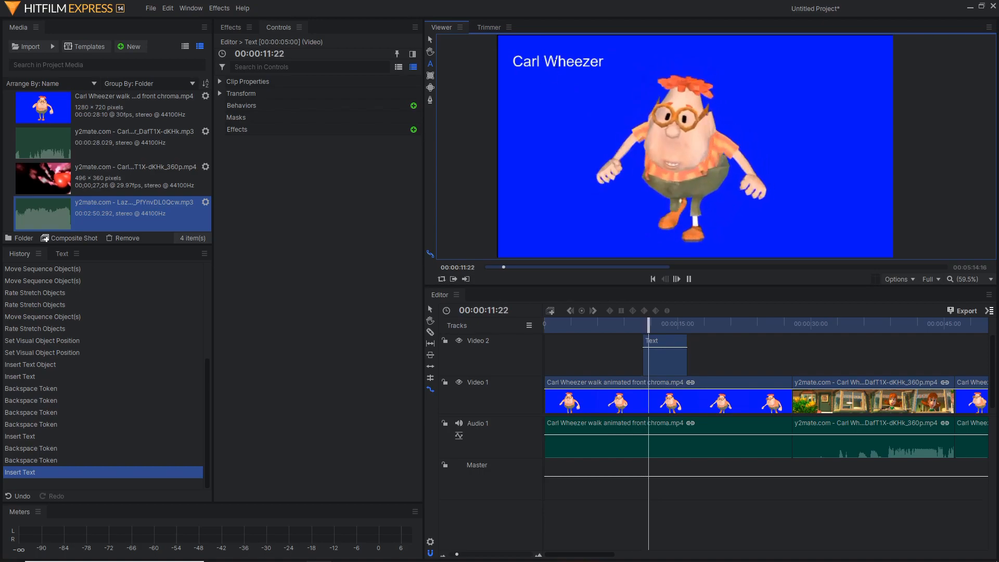
click(689, 279)
drag(641, 342, 583, 342)
drag(685, 342, 751, 343)
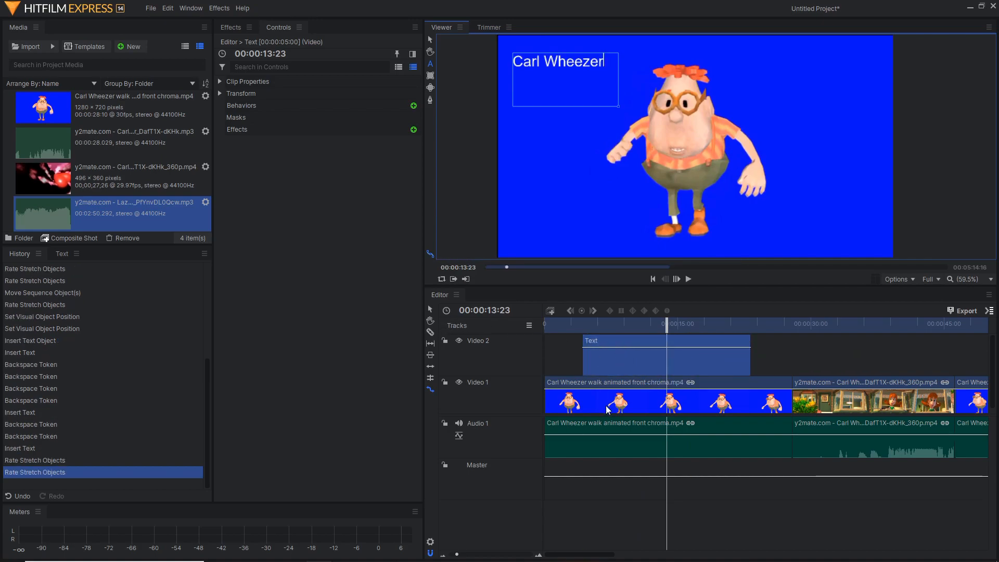
Try slicing the text clip on Video 2 near its start and near its end, and undo both cuts
click(431, 332)
click(611, 346)
click(704, 347)
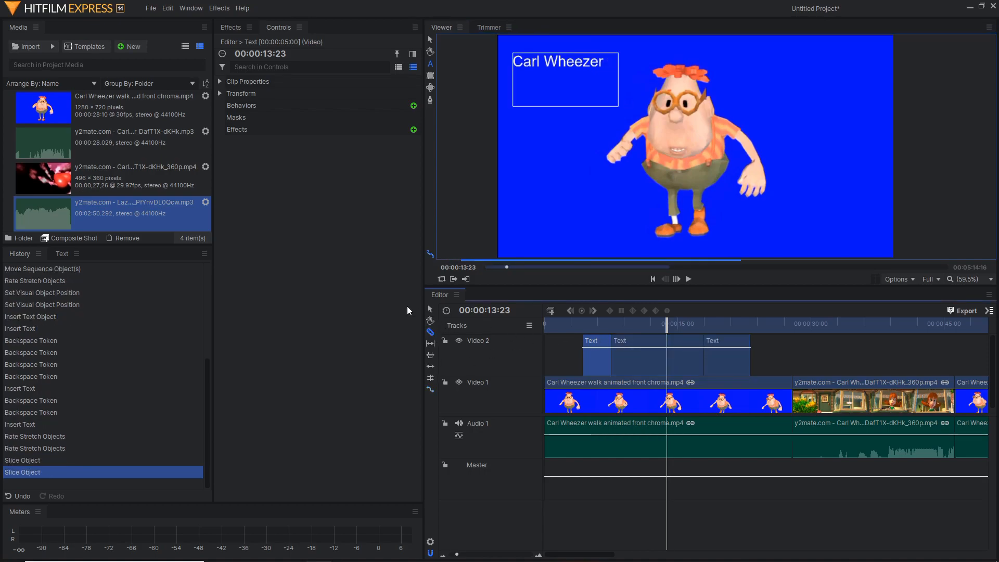
key(ctrl+z)
key(ctrl+z)
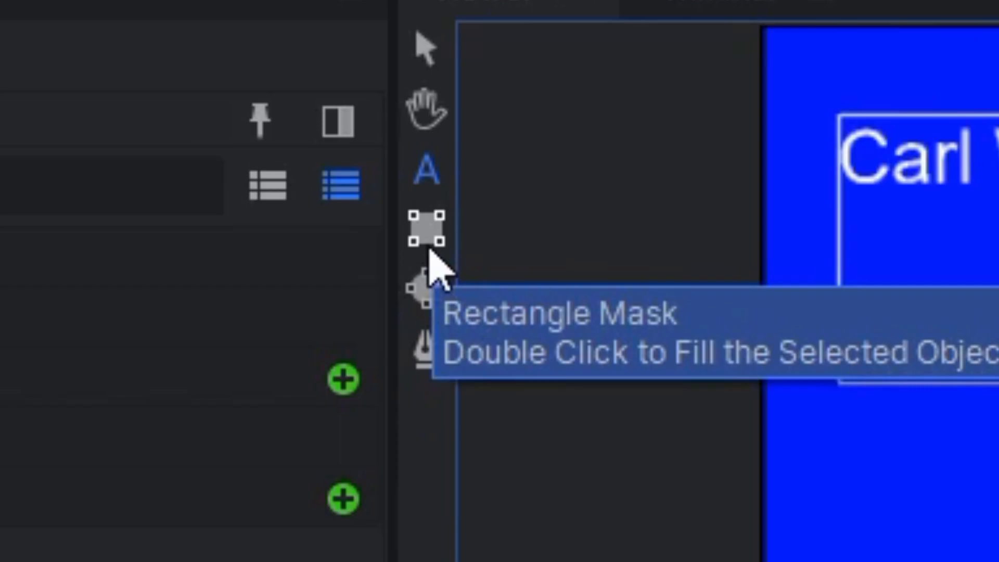
Try a rectangle mask and an ellipse mask around the character on the first walk clip, and undo both masks
click(430, 243)
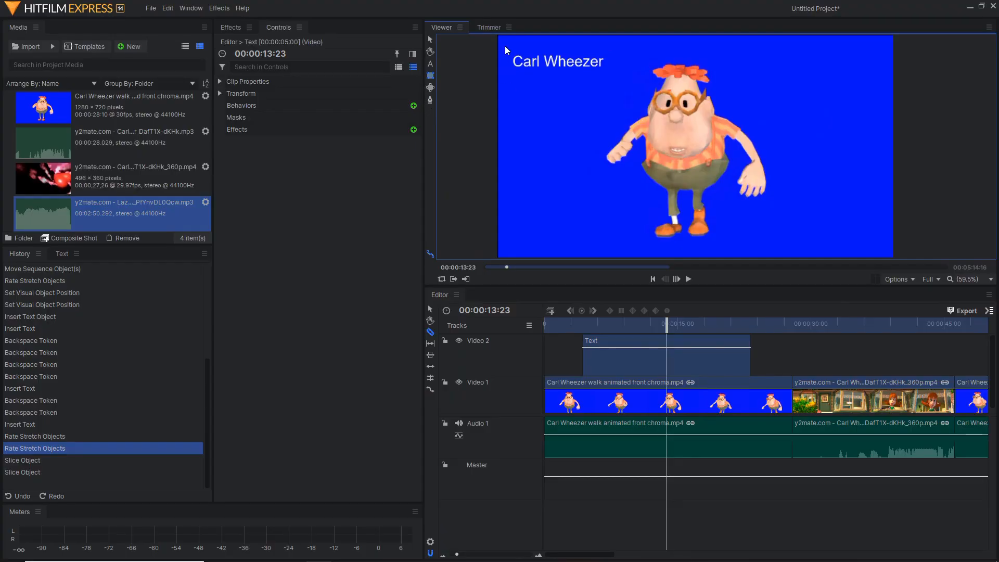
click(509, 45)
drag(509, 45, 887, 252)
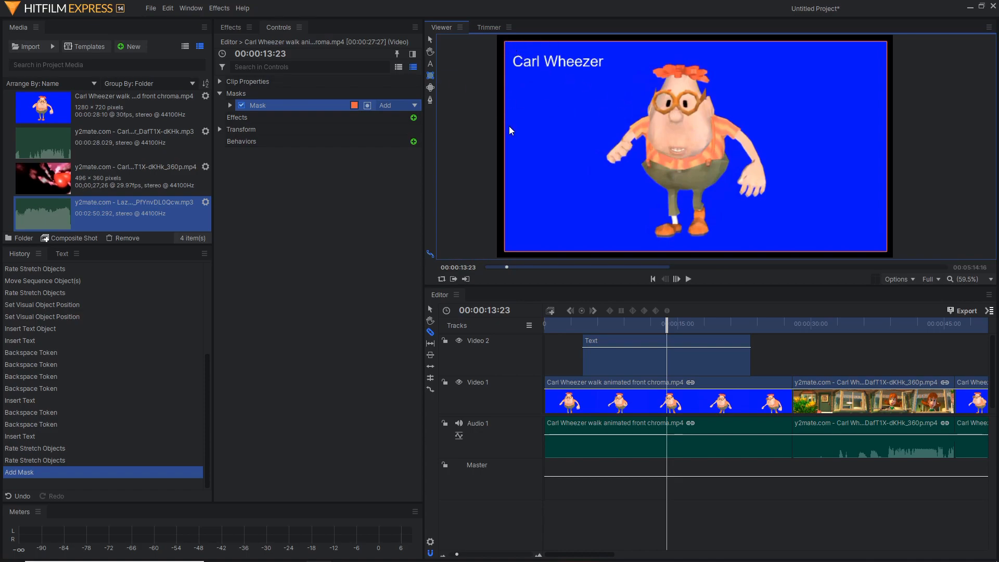
click(431, 87)
drag(507, 40, 850, 254)
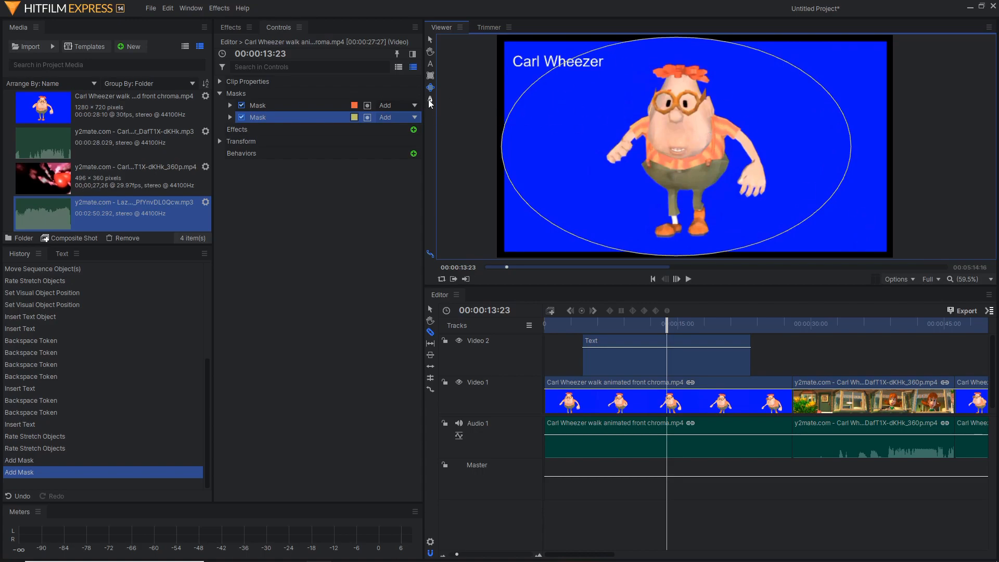
key(ctrl+z)
key(ctrl+z)
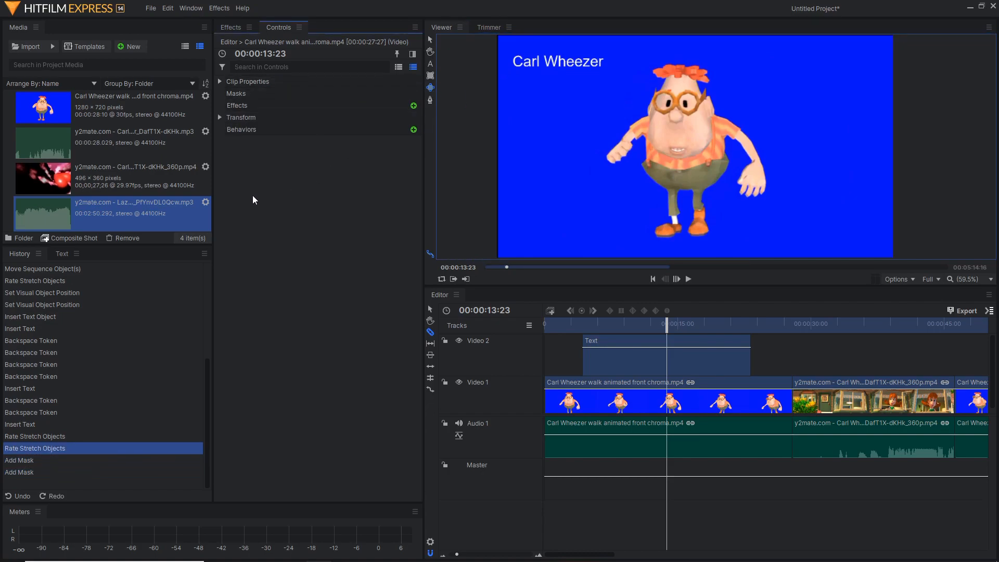
Look through the effects library, including the Blurs, Transitions - Audio, Transitions - Video and Keying categories
click(226, 28)
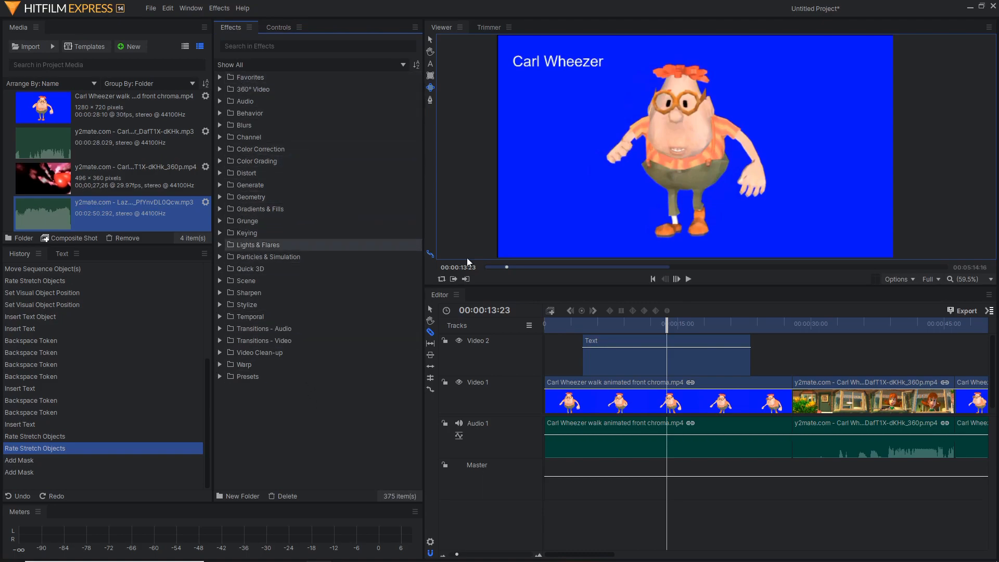
click(695, 339)
key(Home)
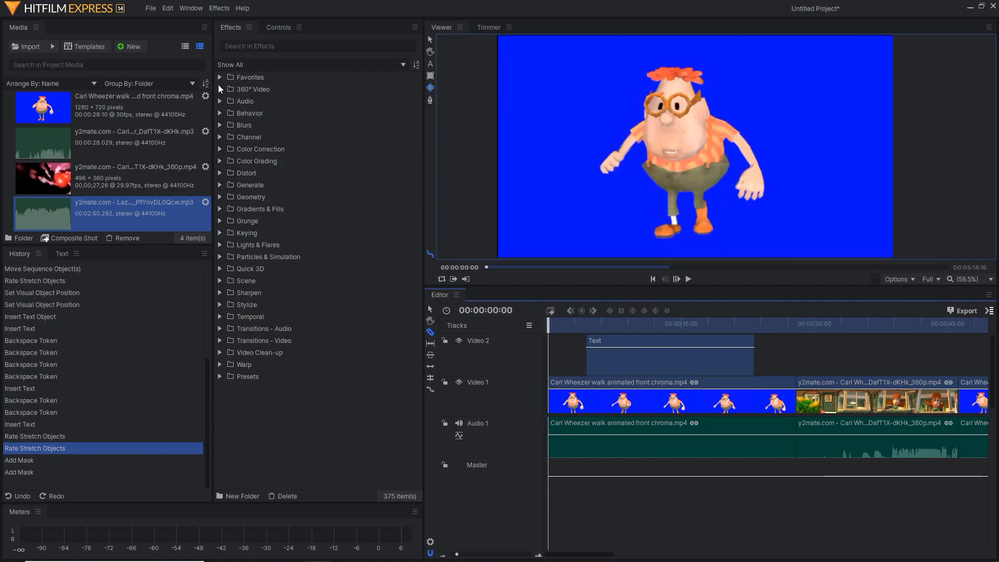
click(220, 125)
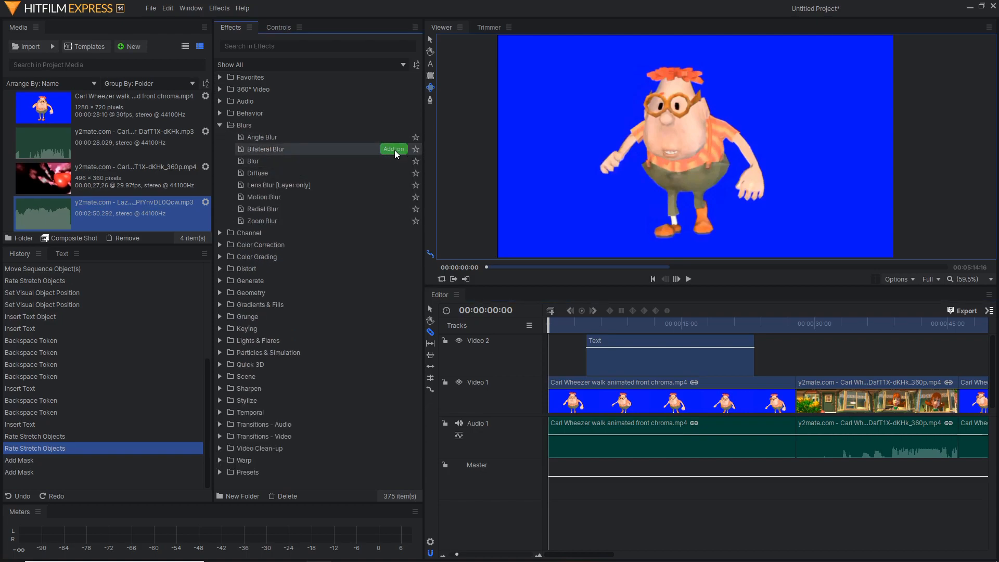
click(220, 126)
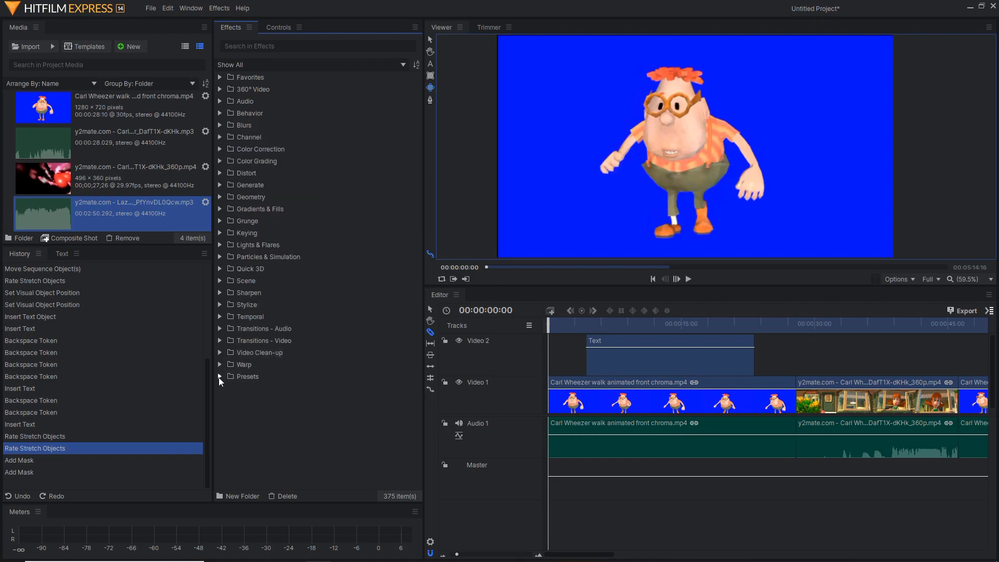
click(219, 329)
click(219, 364)
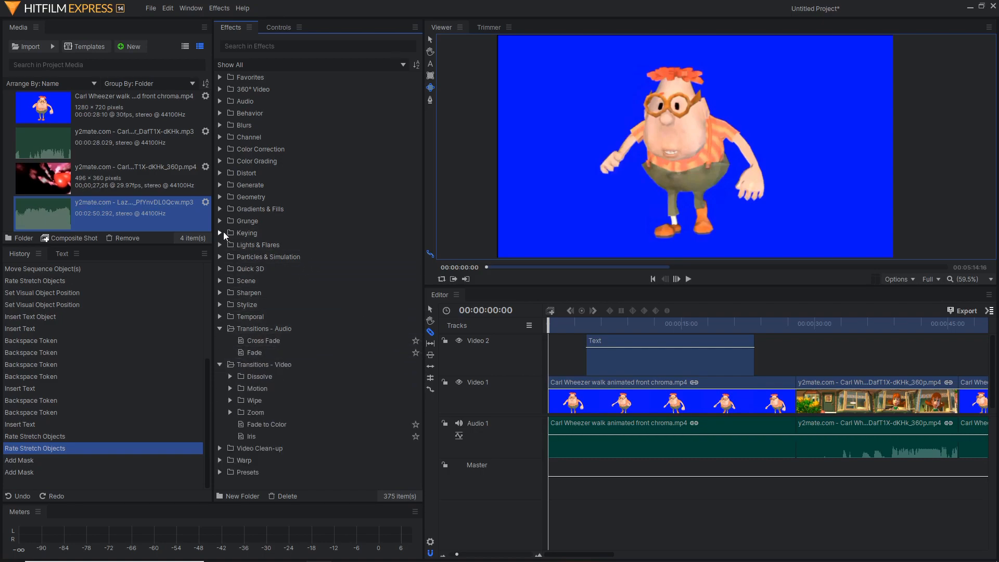
click(219, 233)
scroll(253, 433, down, 2)
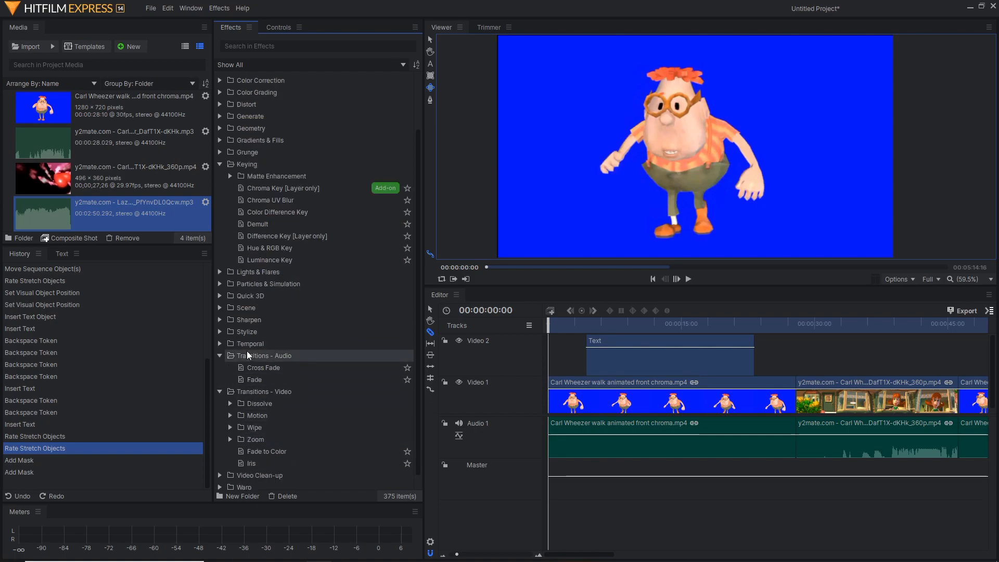
scroll(221, 169, up, 2)
Try the Twirl effect from the Distort category on the first Carl Wheezer walk clip and undo it
click(219, 172)
scroll(237, 269, down, 1)
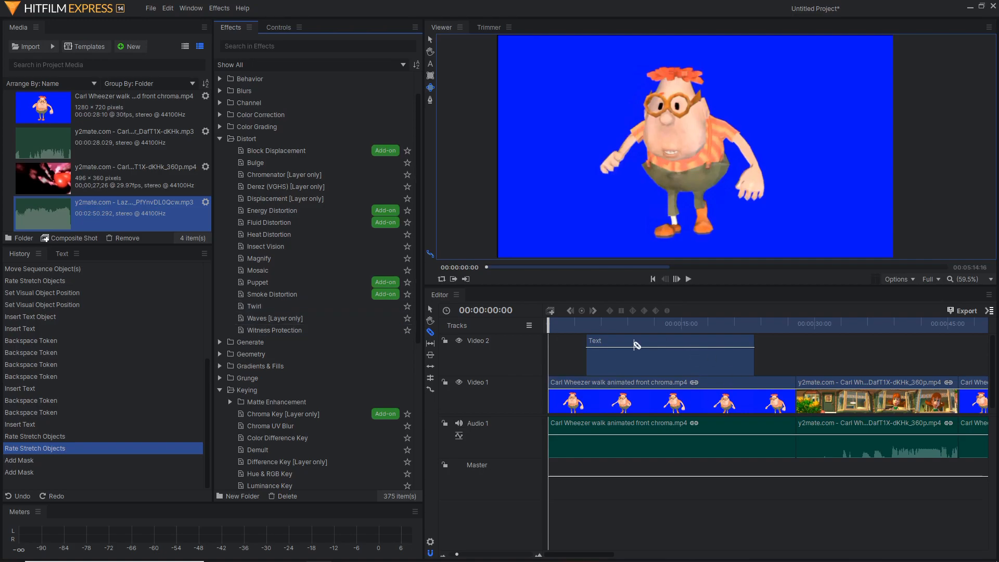
drag(260, 306, 287, 318)
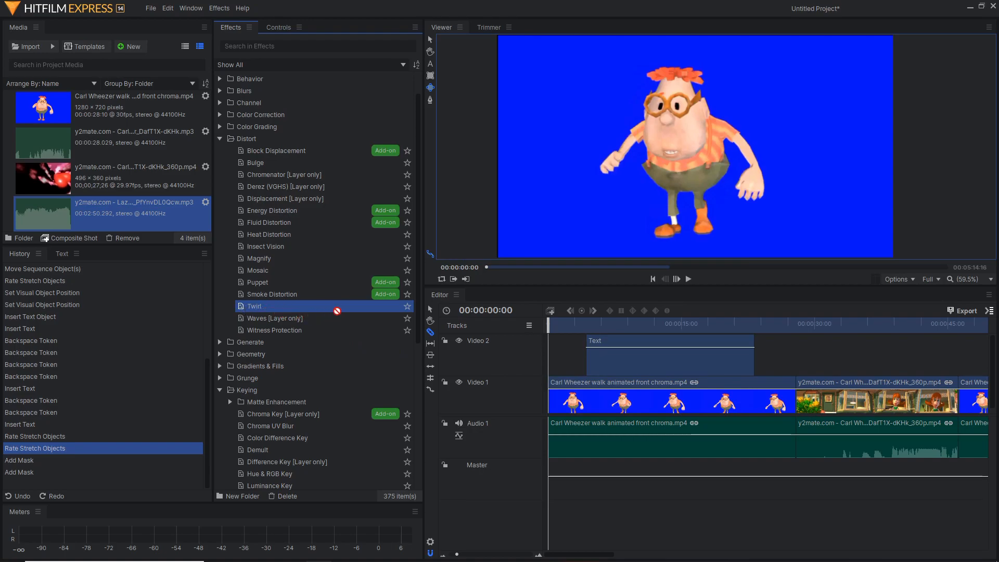
drag(287, 318, 665, 390)
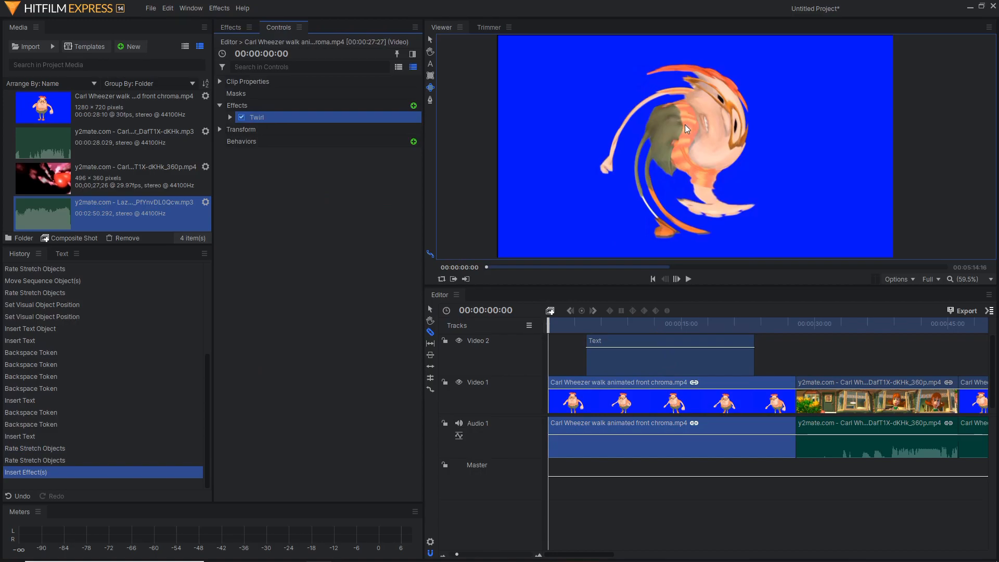
key(ctrl+z)
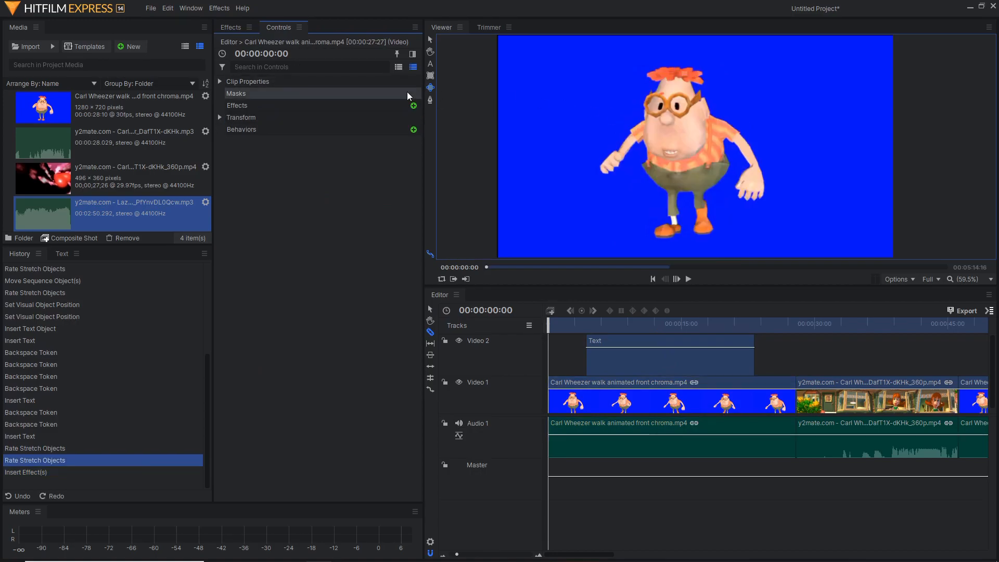
Apply the Color Difference Key effect to the first Carl Wheezer walk clip on Video 1
click(231, 27)
scroll(317, 369, down, 3)
scroll(313, 368, down, 1)
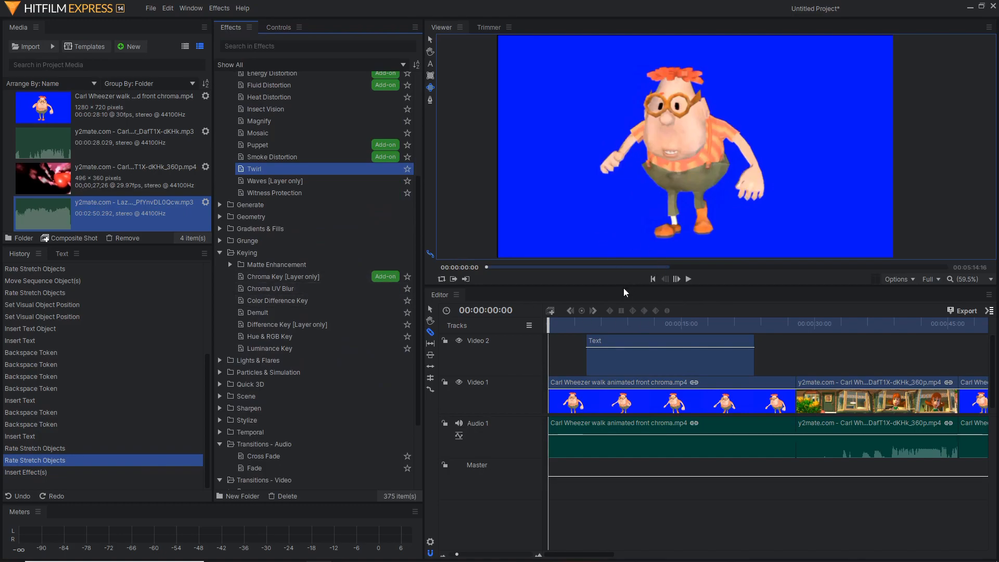
drag(283, 304, 573, 398)
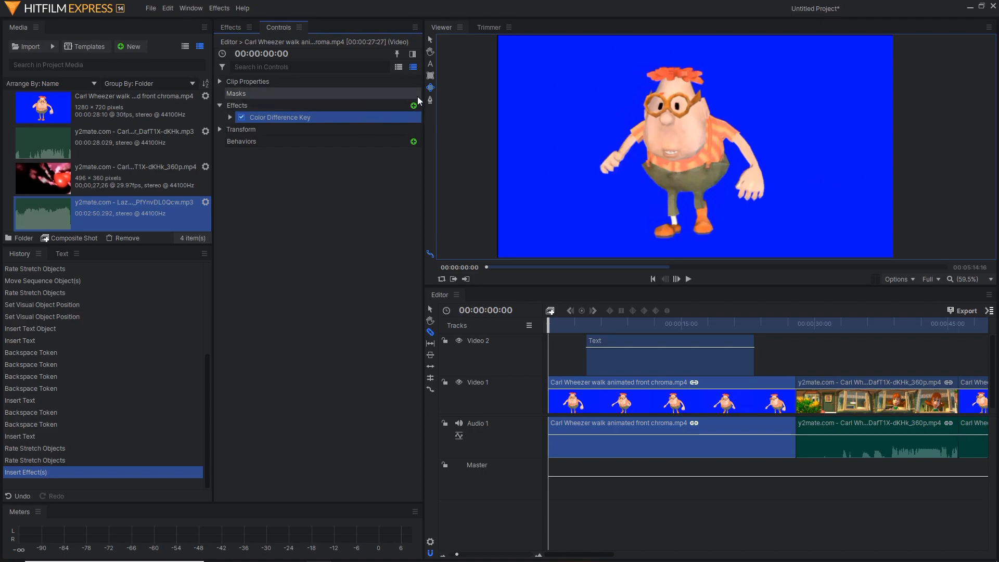
Insert a Fade to Color transition at the cut between the first walk clip and the next clip, and play through it
click(238, 27)
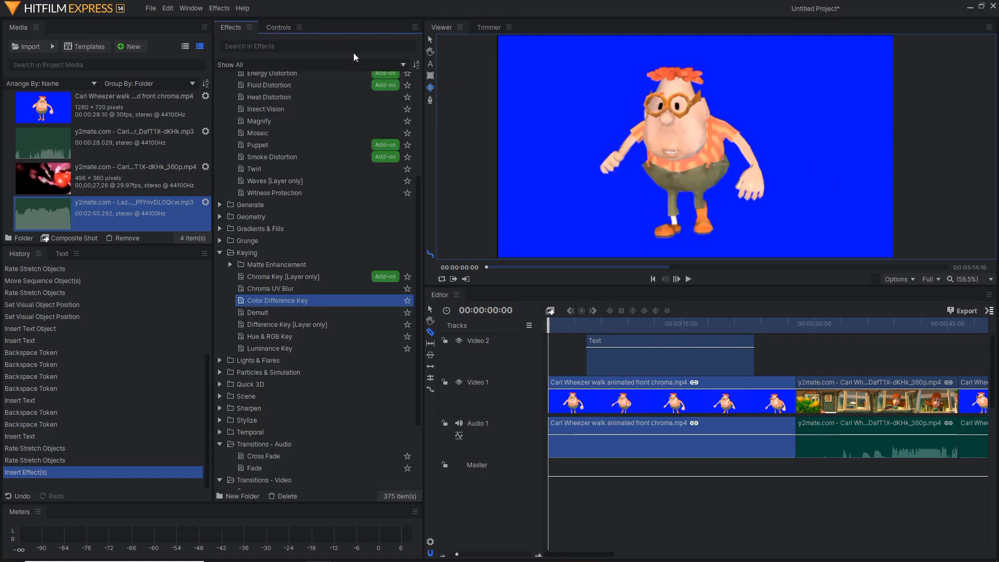
scroll(267, 338, down, 3)
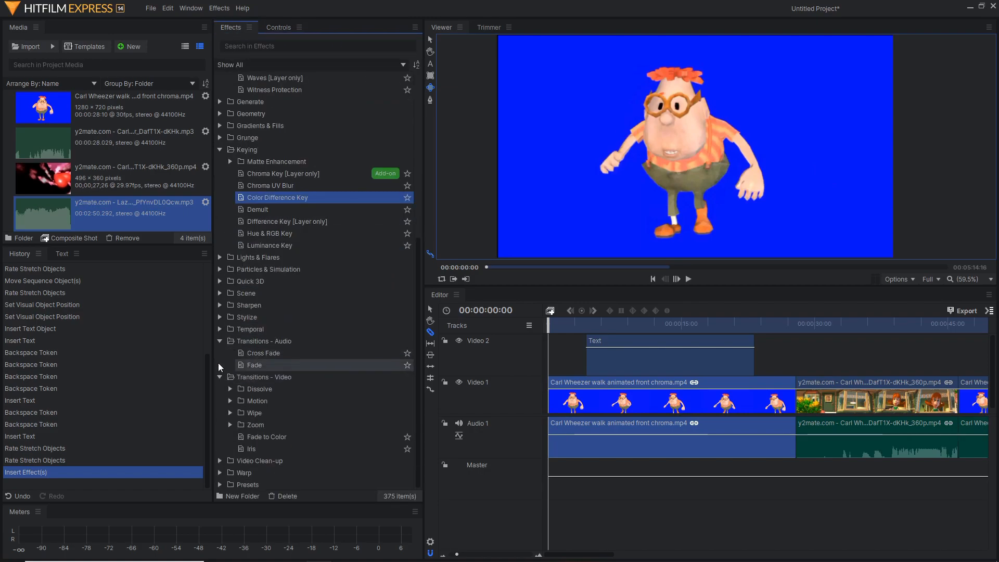
click(270, 353)
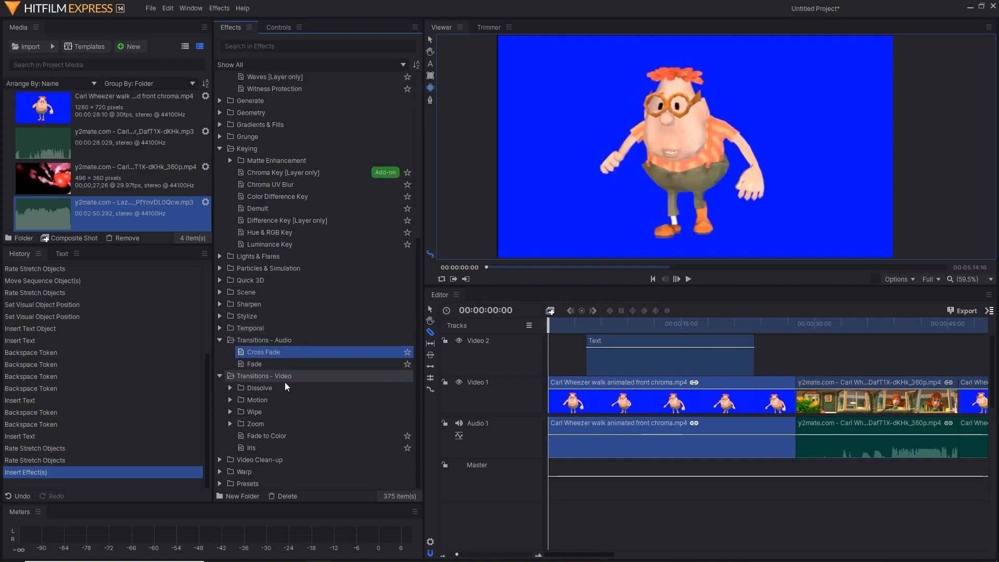
drag(267, 435, 797, 385)
drag(545, 321, 778, 350)
click(688, 279)
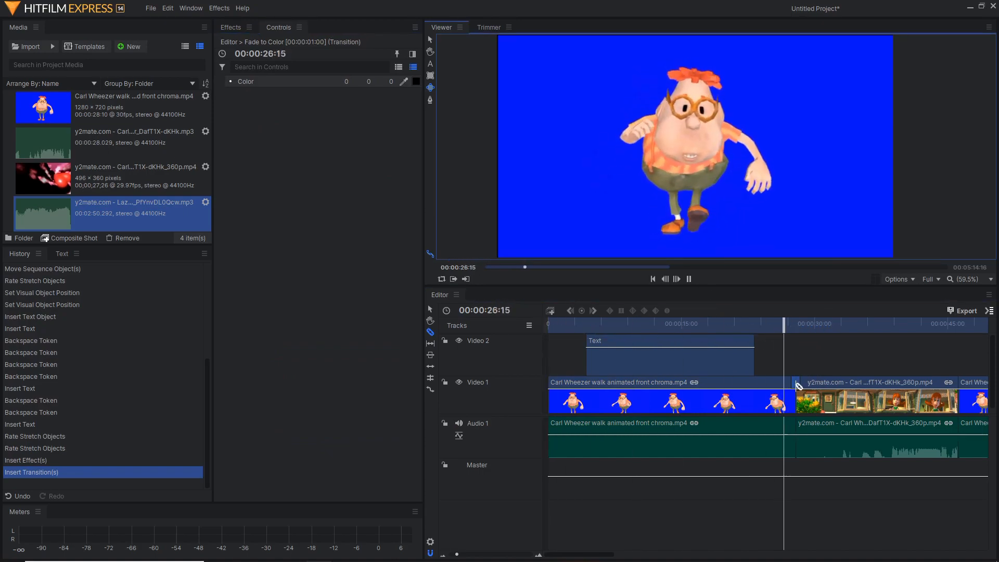
click(689, 279)
click(232, 29)
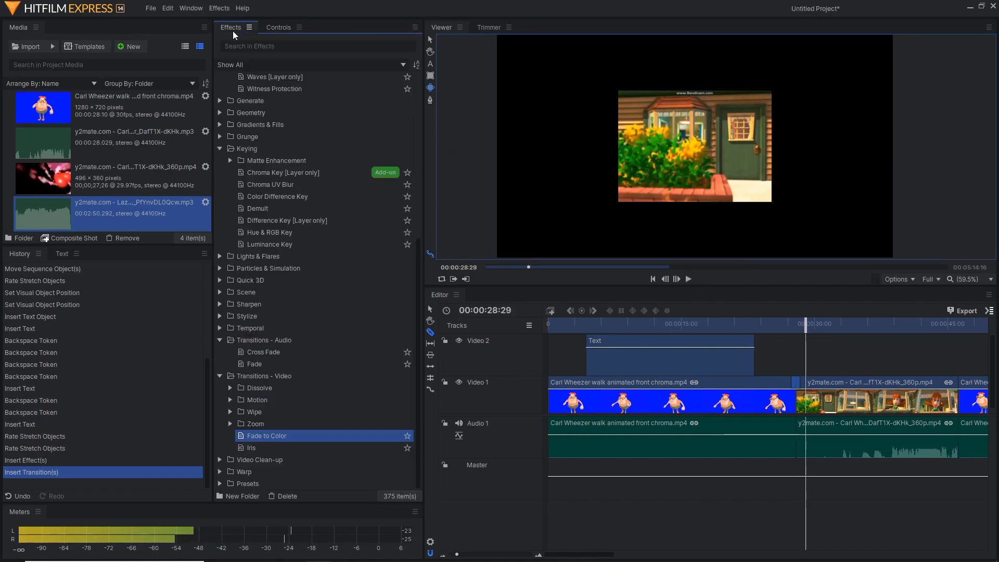
Insert a Cross Fade audio transition at the cut between the first two clips on Audio 1, and play through it
drag(249, 355, 797, 430)
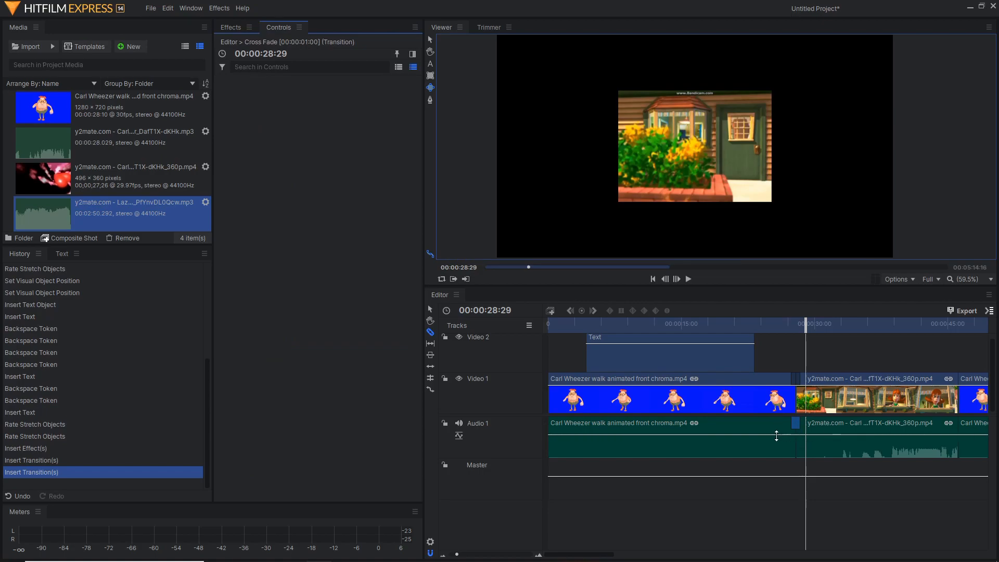
drag(807, 325, 788, 323)
click(689, 279)
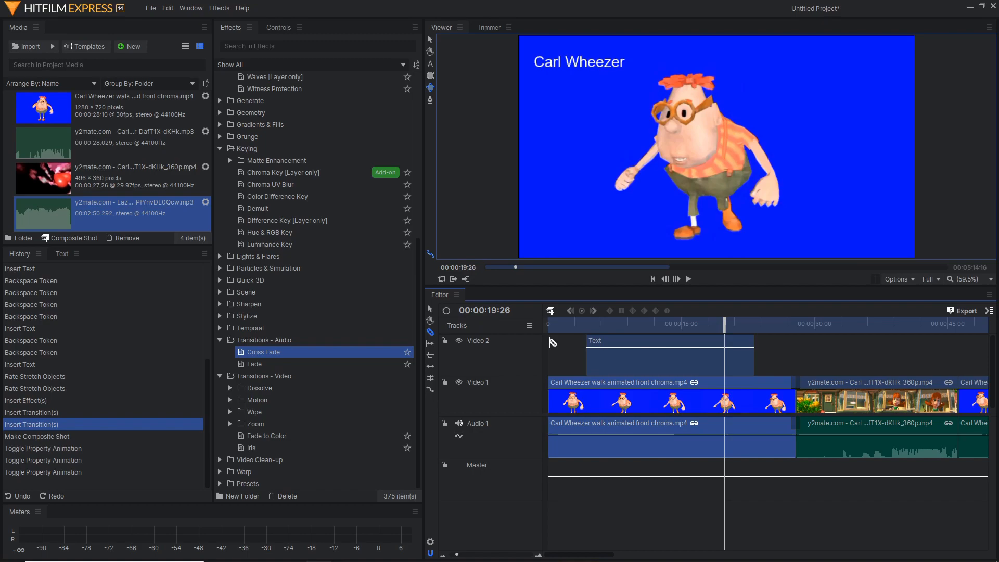
Make a composite shot from the first Carl Wheezer walk clip, using the Selected Clip properties and the Leave Here option
right_click(571, 384)
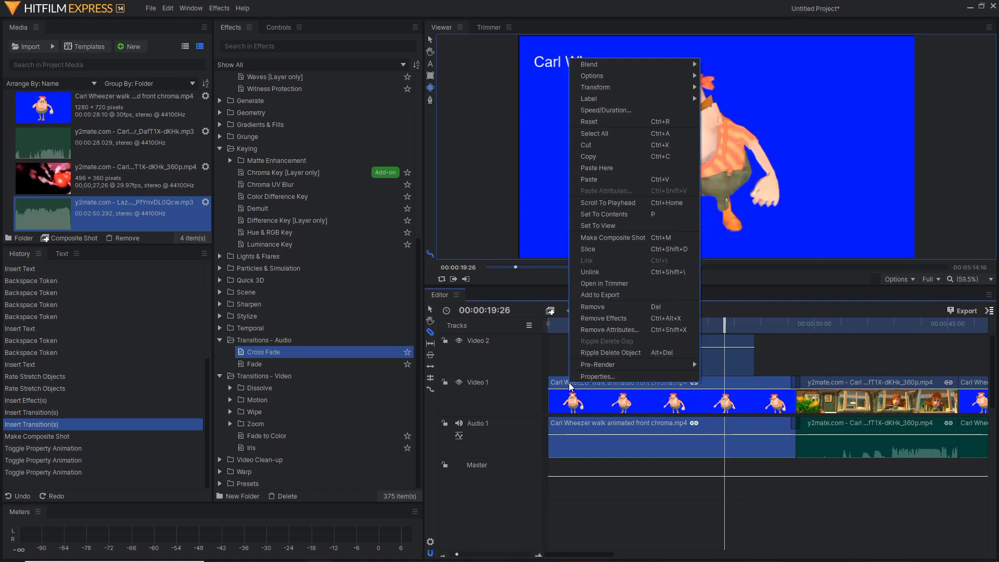
click(549, 357)
drag(723, 327, 544, 346)
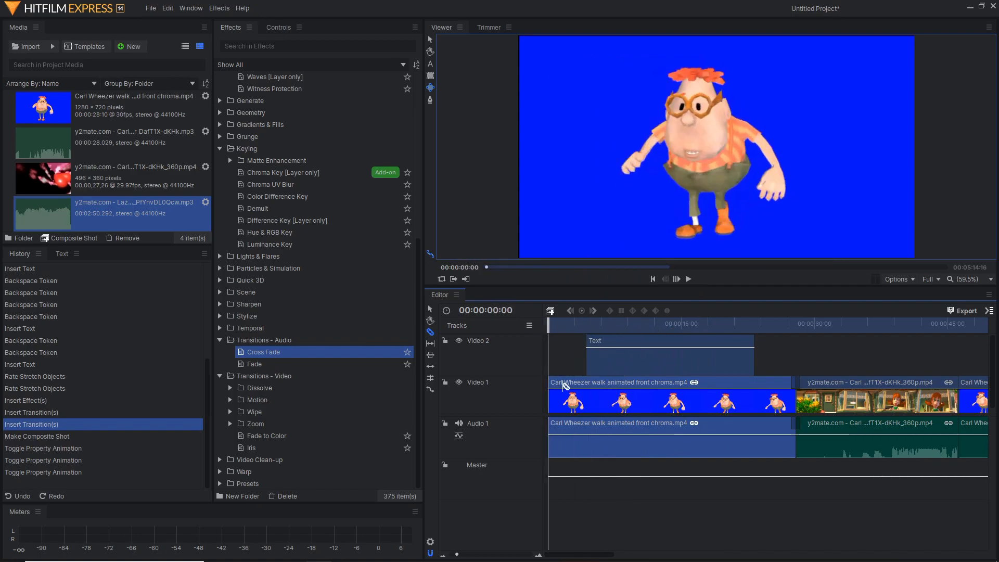
right_click(566, 386)
click(618, 243)
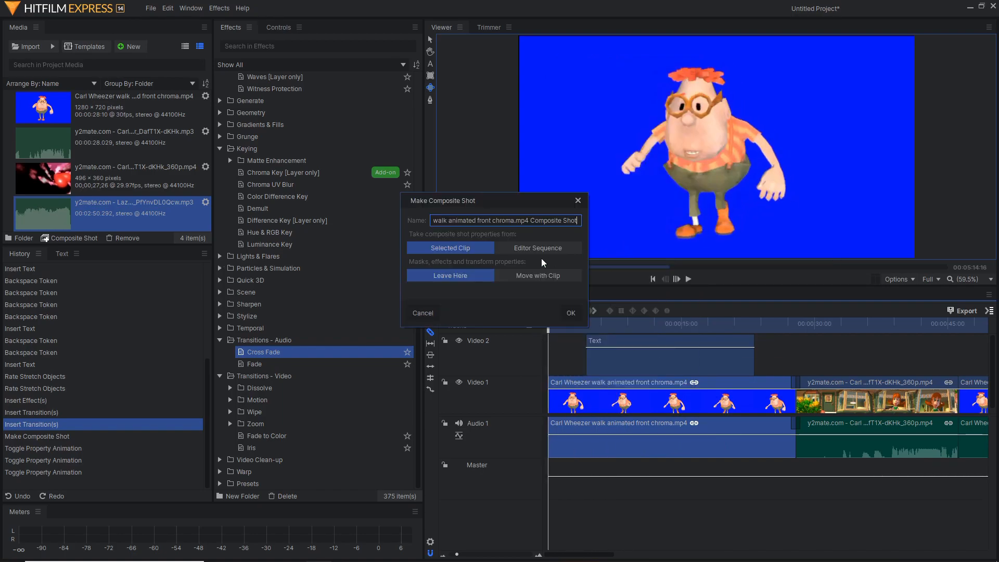
click(571, 312)
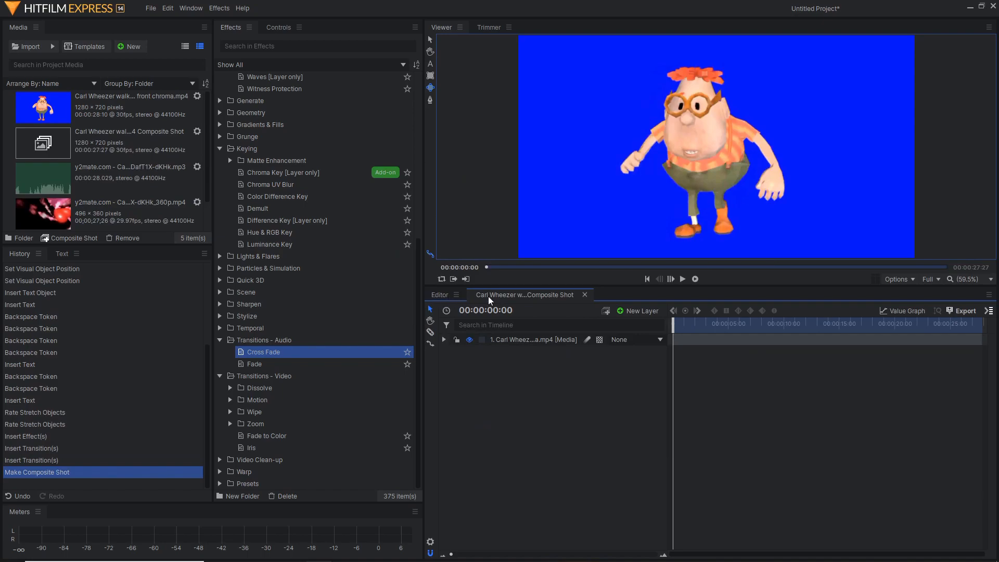
Make a composite shot from the y2mate clip on Video 1, and return to the editor timeline with the composite shot timelines closed
click(439, 294)
right_click(825, 383)
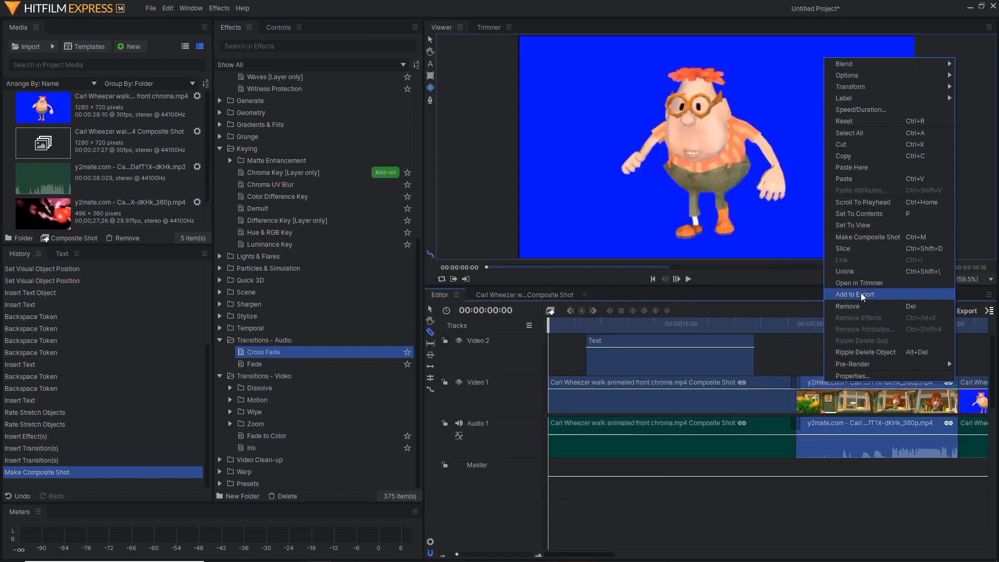
click(849, 238)
click(571, 313)
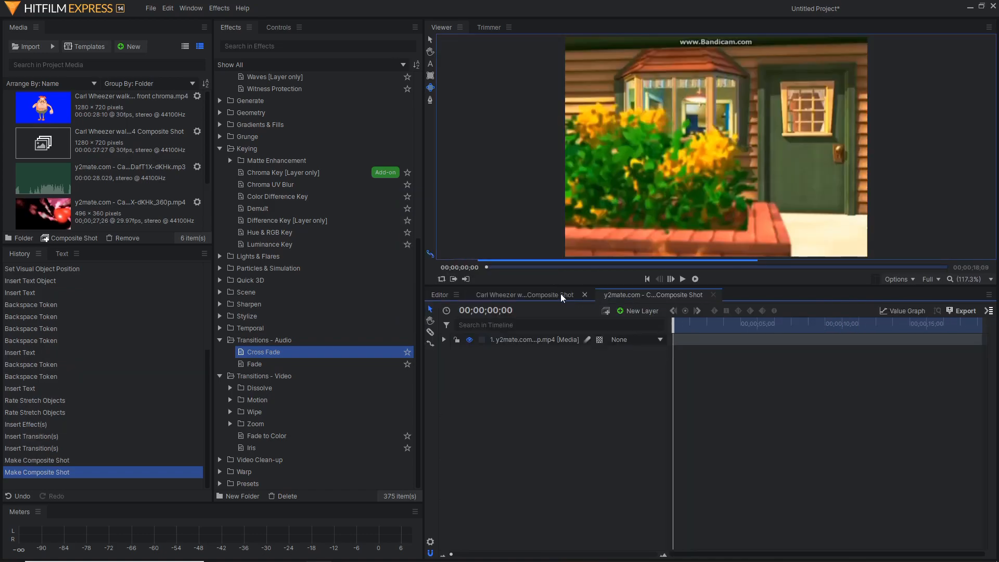
click(441, 296)
click(585, 295)
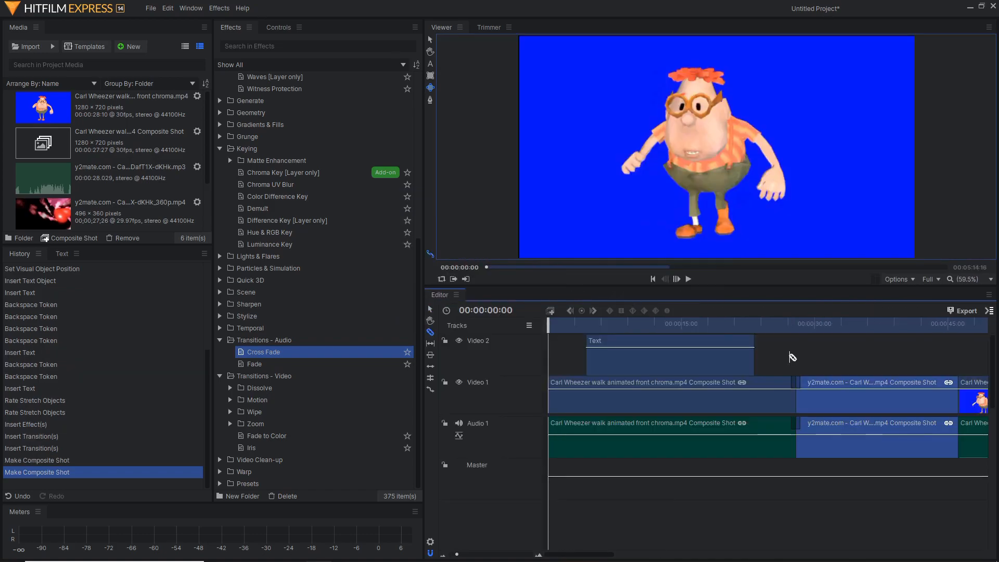
Open the file-saving dialog for exporting the editor timeline as MP4, and cancel it
click(988, 310)
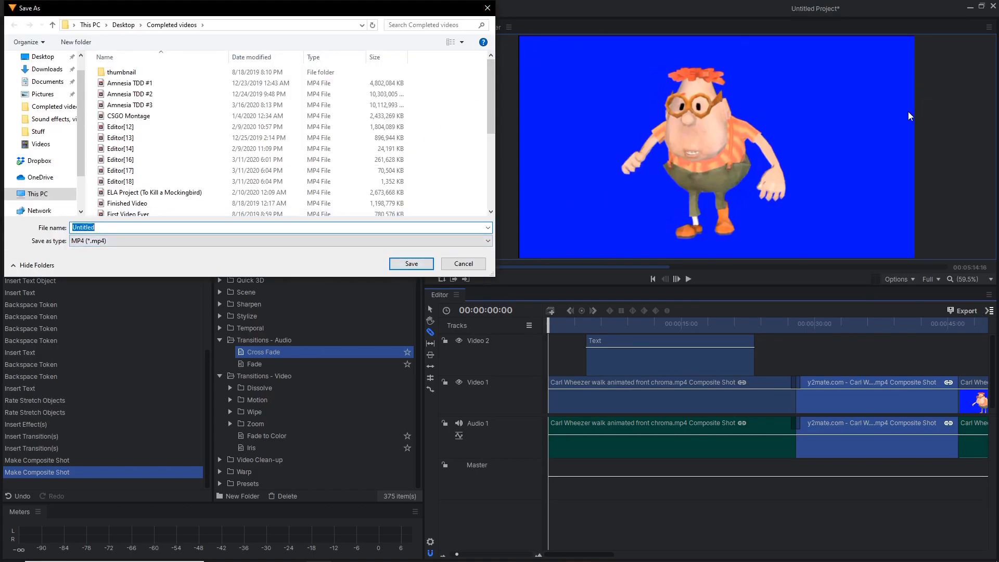
click(488, 6)
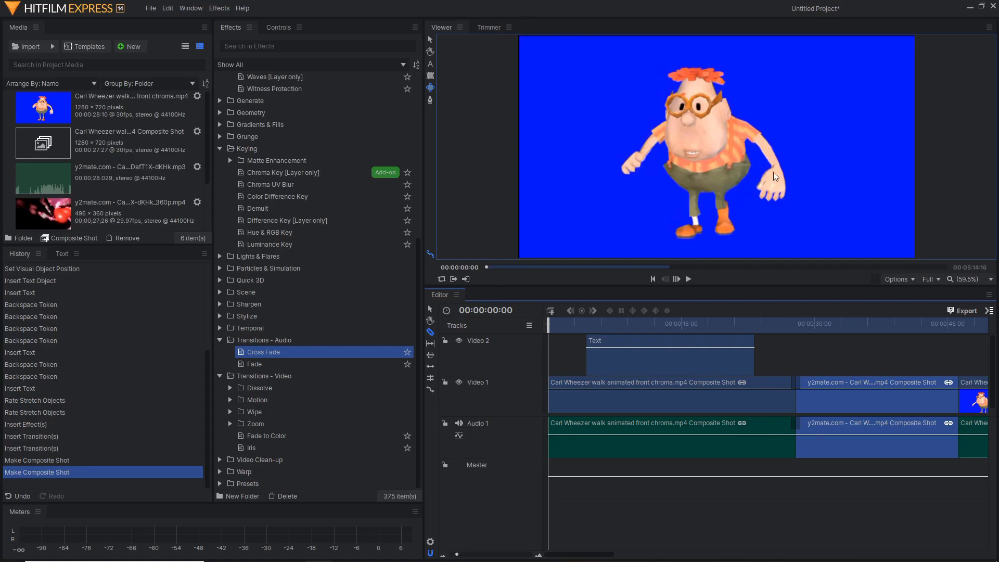